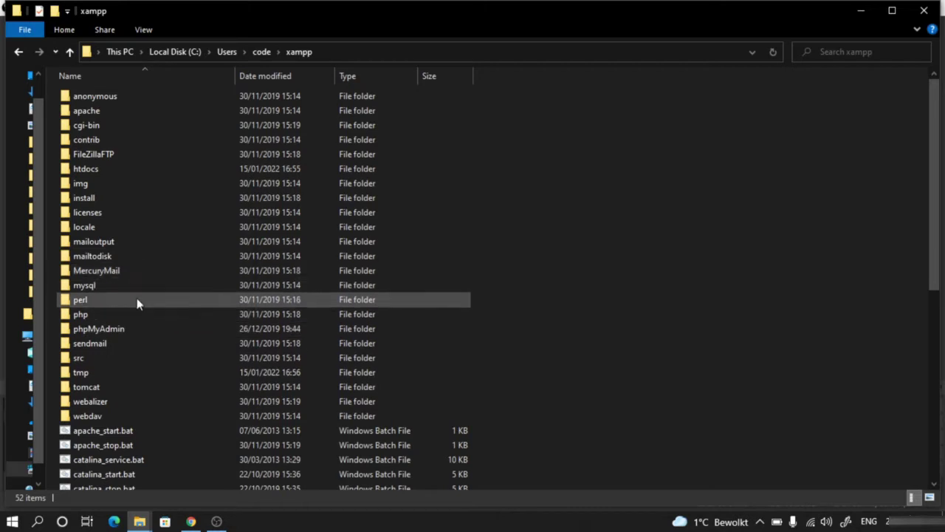
# - Open the htdocs folder inside the xampp directory
pyautogui.doubleClick(136, 172)
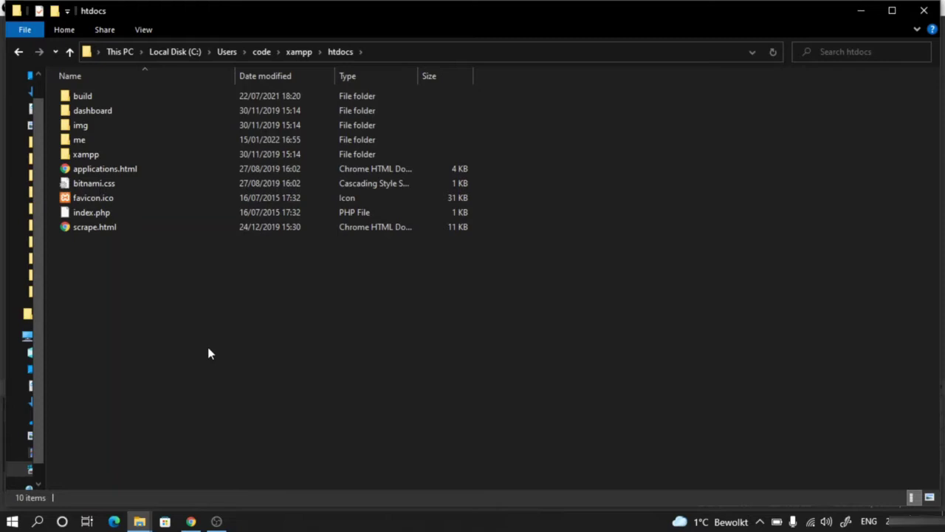
# - Paste wordpress-5.8.3.zip into htdocs, extract it there, then permanently delete the zip
pyautogui.hotkey('ctrl', 'v')
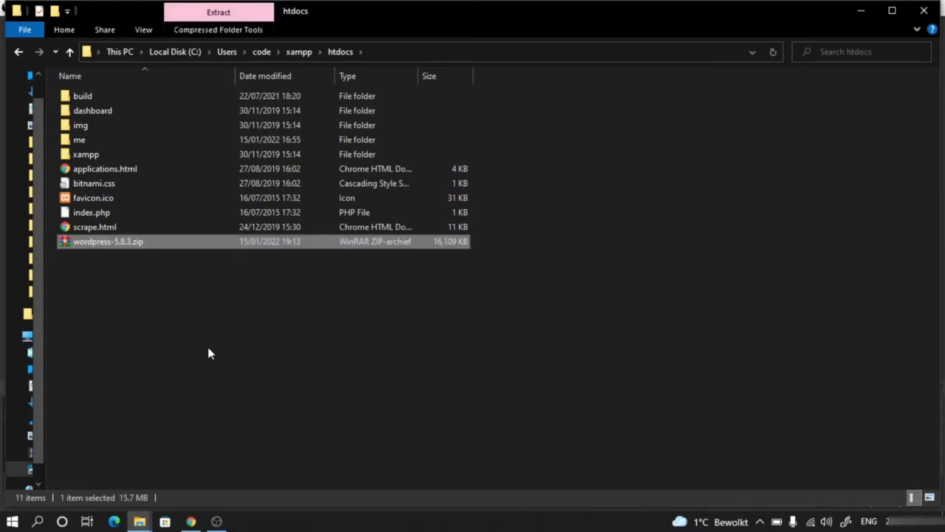
pyautogui.click(208, 354)
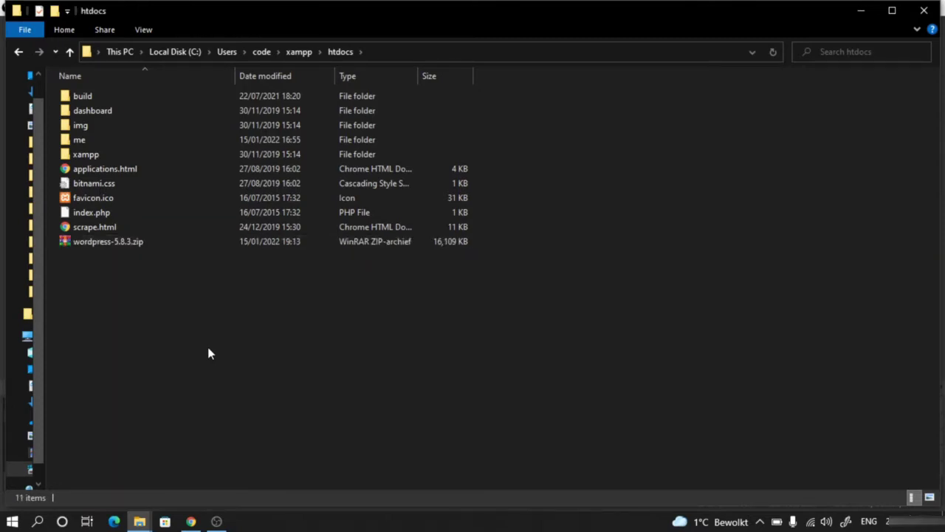
pyautogui.click(112, 248)
pyautogui.rightClick(111, 248)
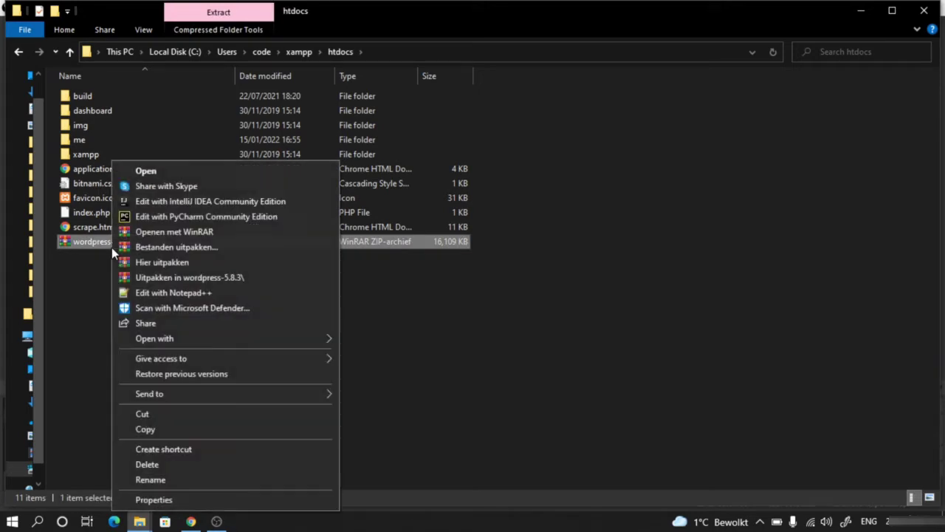
pyautogui.click(178, 264)
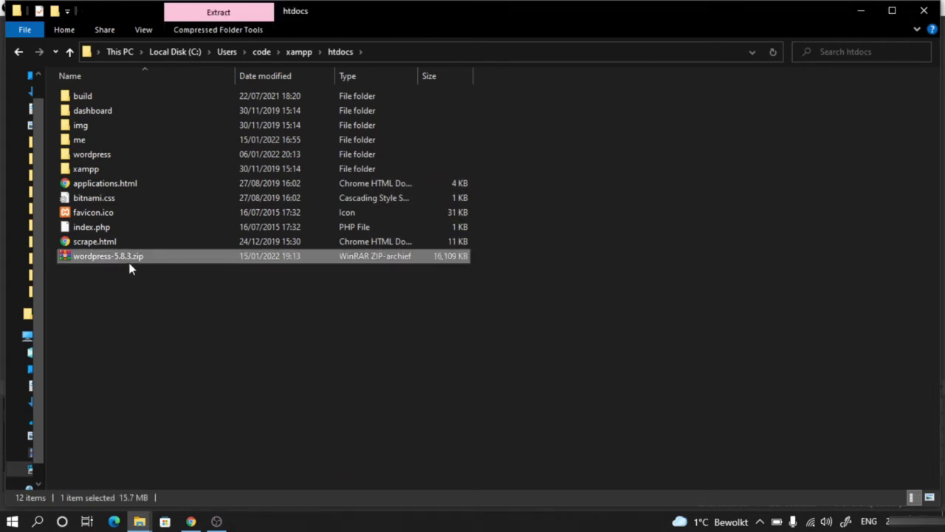
pyautogui.hotkey('shift', 'Delete')
pyautogui.press('Return')
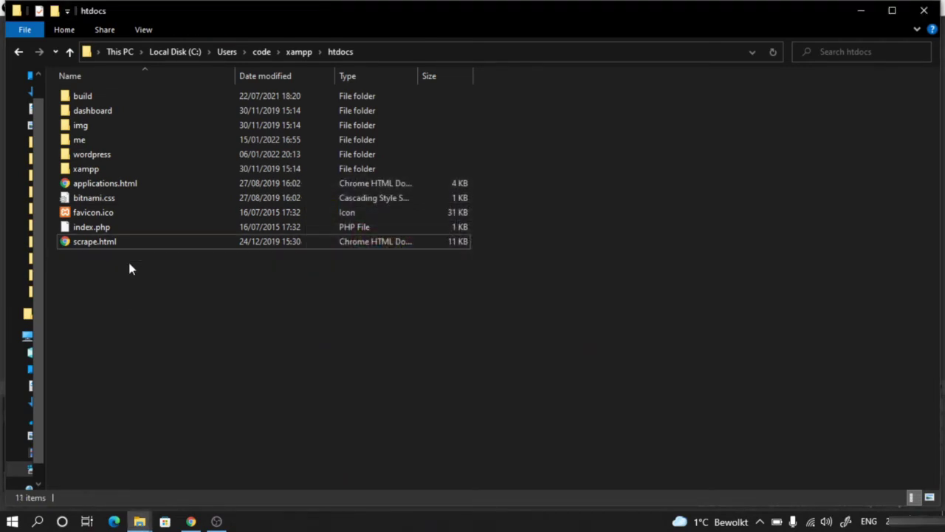
# - Open the wordpress folder and launch cmd.exe from its address bar
pyautogui.doubleClick(119, 158)
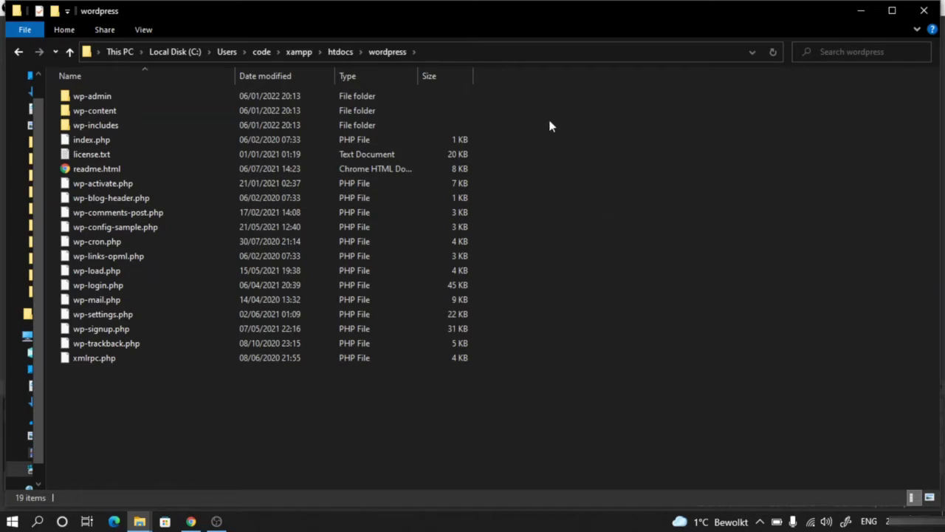
pyautogui.click(434, 52)
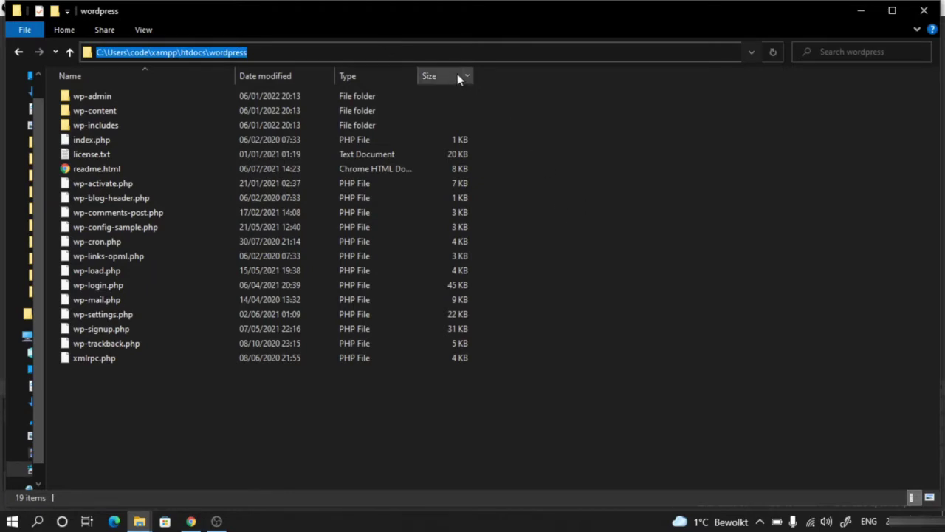
pyautogui.click(454, 53)
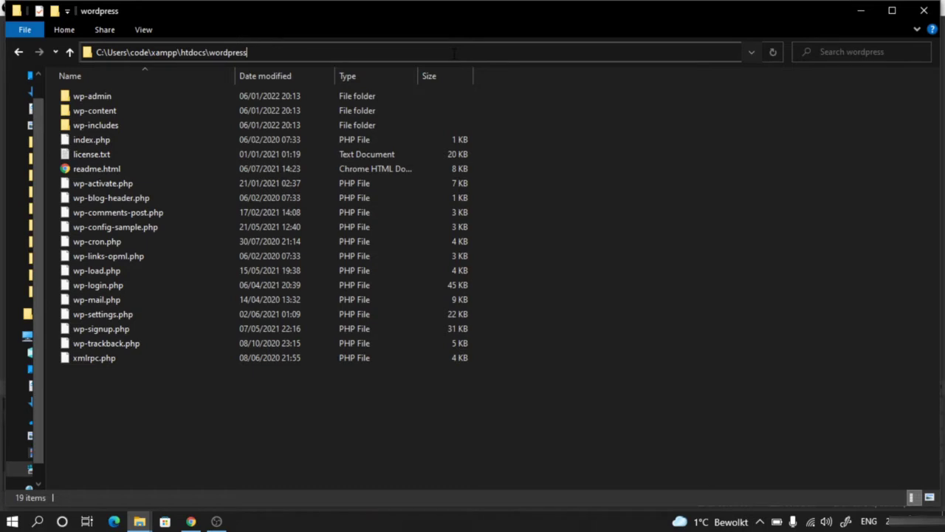
pyautogui.hotkey('ctrl', 'a')
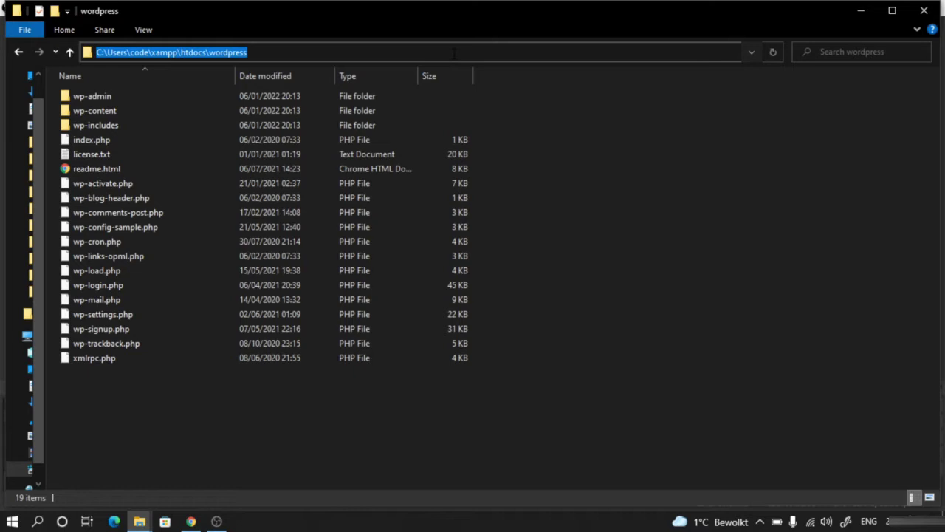
pyautogui.press('BackSpace')
pyautogui.write('c')
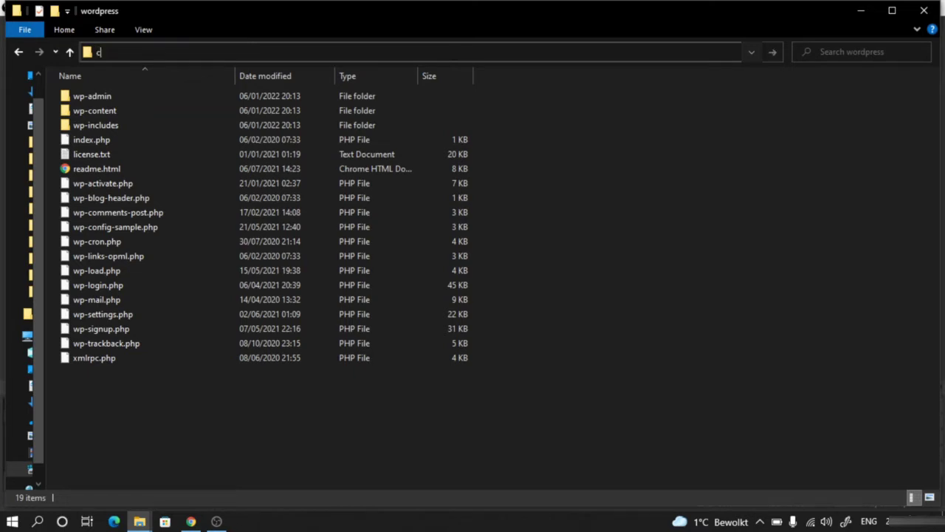
pyautogui.write('md.exe')
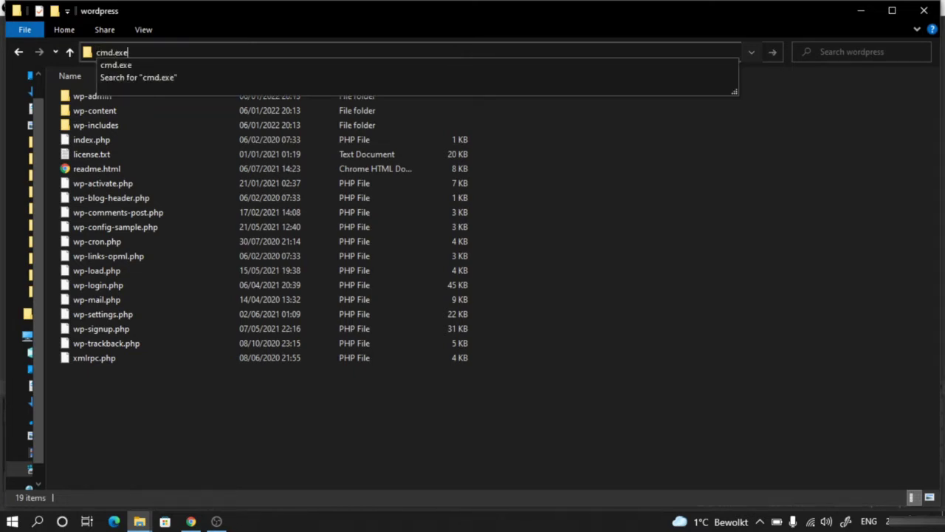
pyautogui.press('Return')
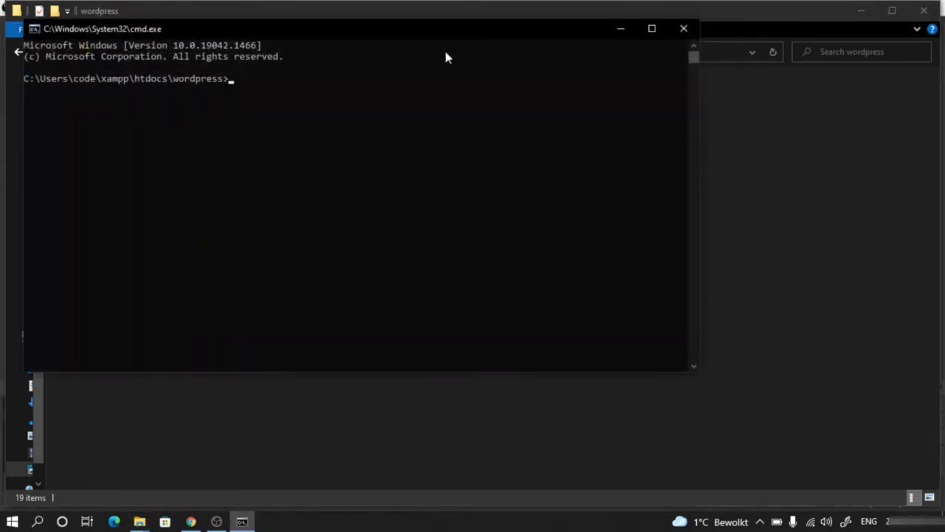
# - Run 'code .' in the prompt to open the wordpress folder in VS Code
pyautogui.write('code .')
pyautogui.moveTo(339, 30); pyautogui.dragTo(464, 130)
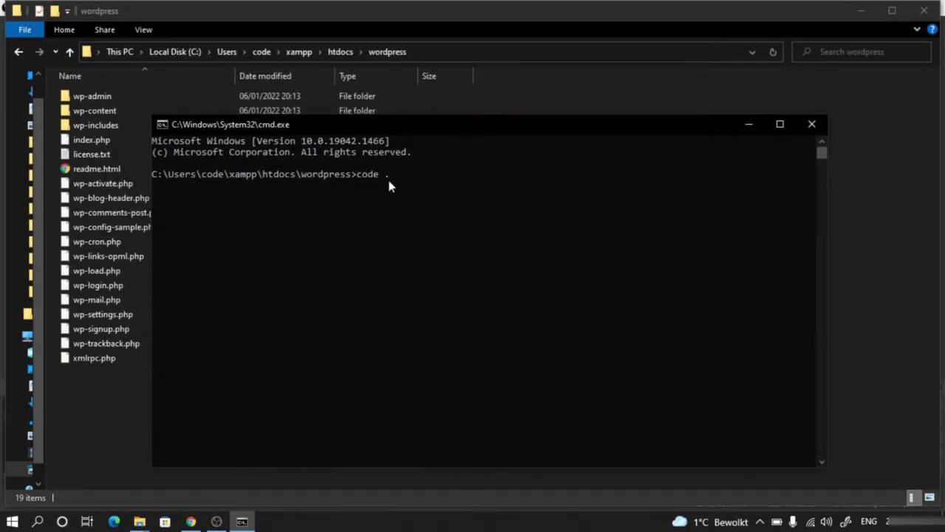
pyautogui.press('Return')
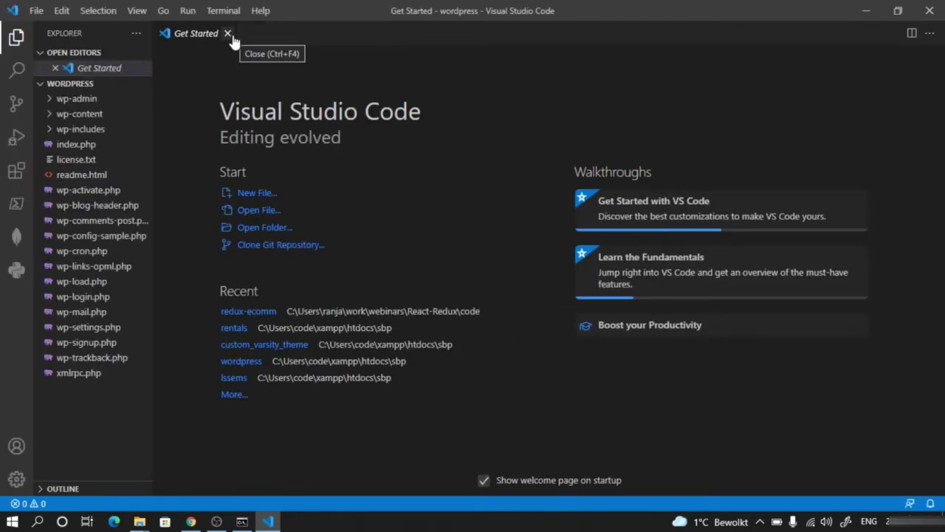
# - Close the Get Started tab and Docker notice, then return to the wordpress Explorer window
pyautogui.click(229, 36)
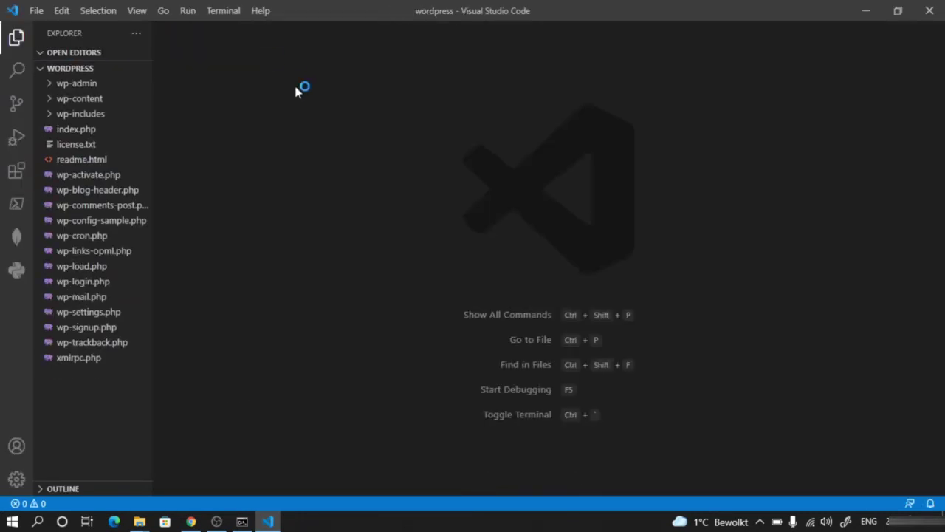
pyautogui.click(35, 10)
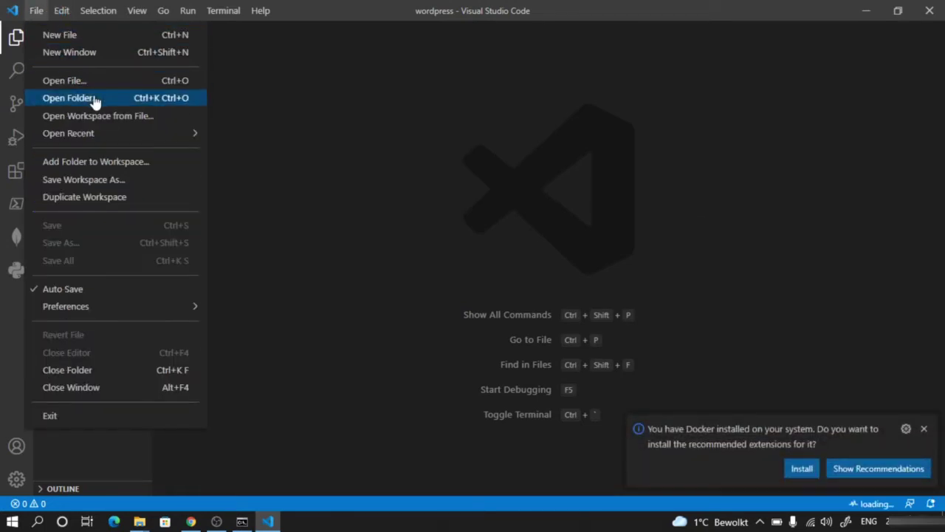
pyautogui.click(924, 429)
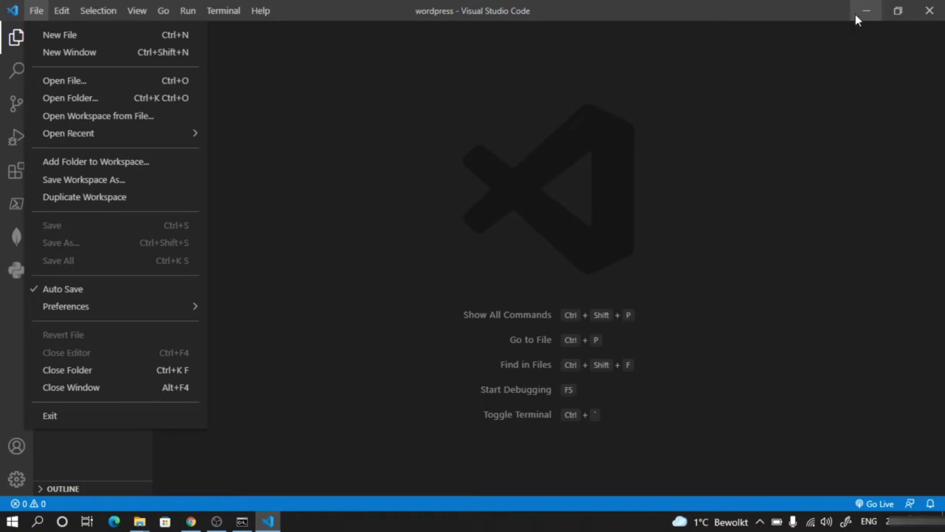
pyautogui.click(139, 521)
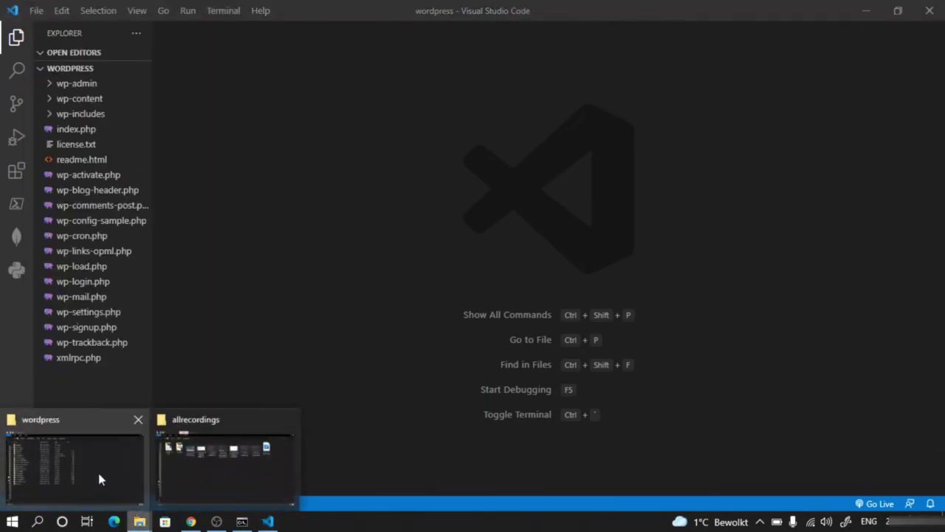
pyautogui.click(98, 472)
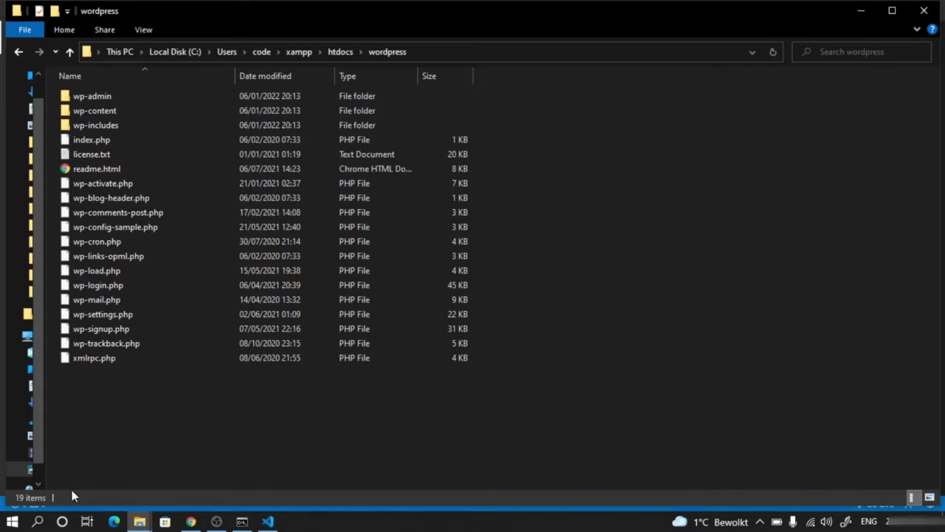
# - Search for 'xamp' and run xampp-control as administrator
pyautogui.click(38, 522)
pyautogui.write('x')
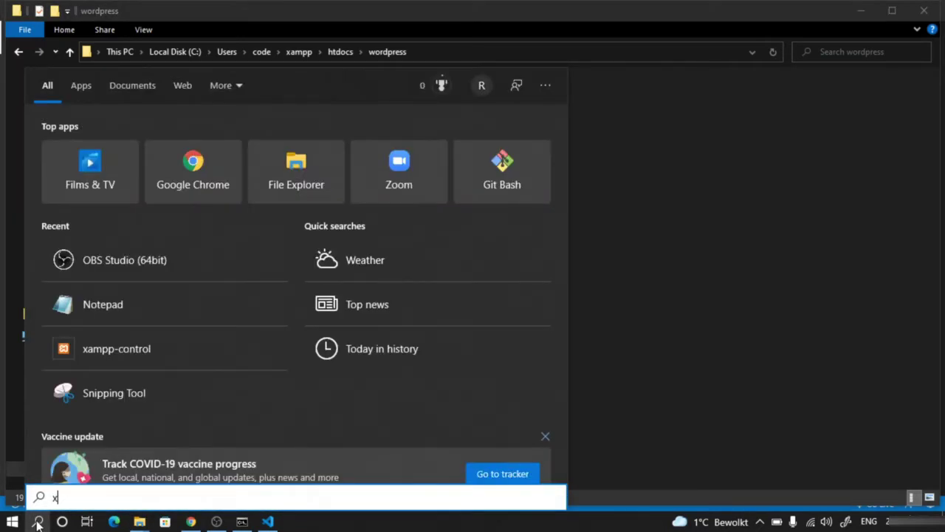
pyautogui.write('amp')
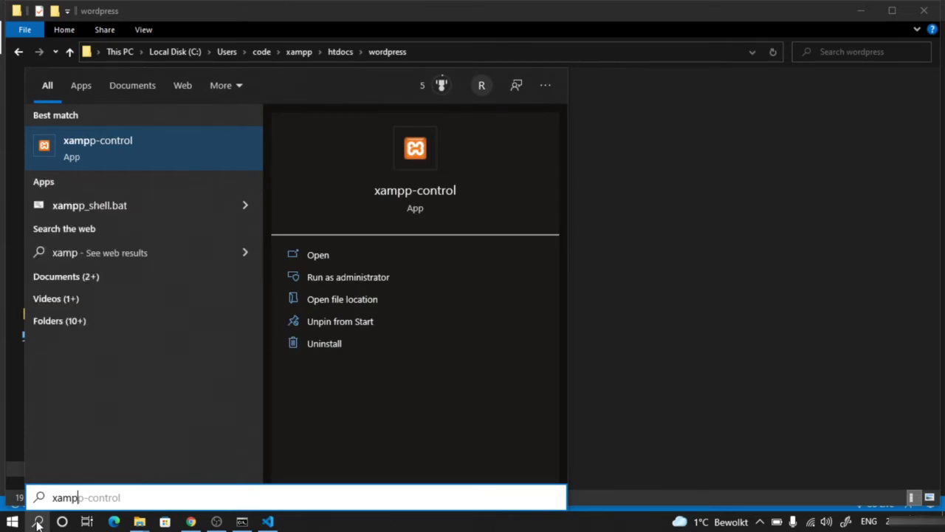
pyautogui.click(96, 148)
pyautogui.rightClick(96, 148)
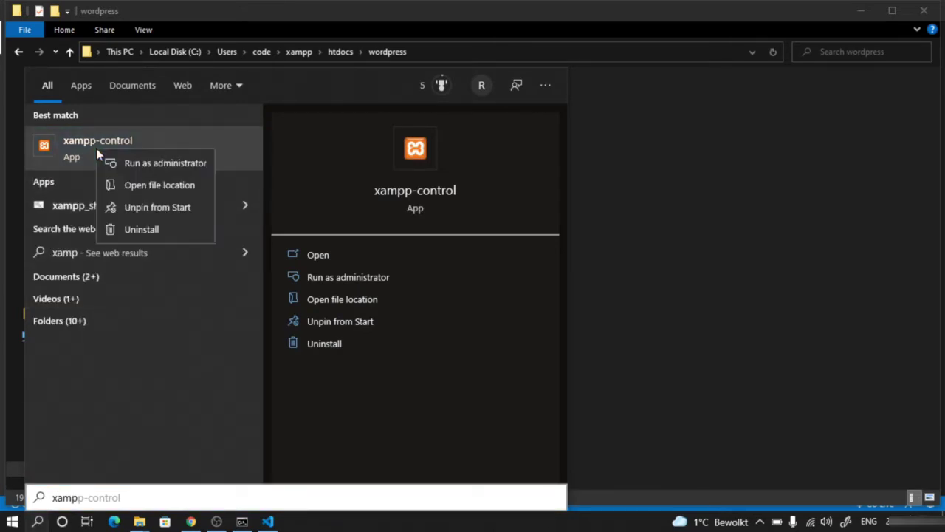
pyautogui.click(141, 166)
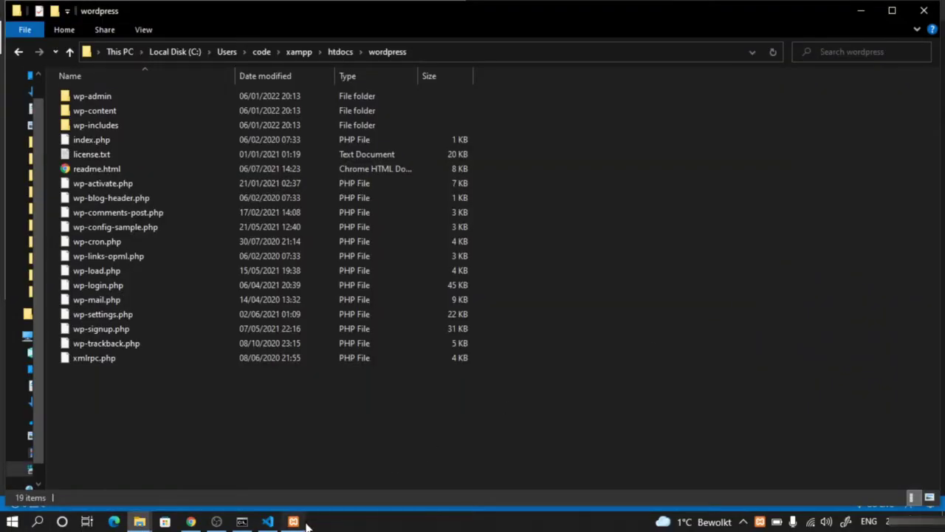
# - Start Apache (ports 80, 443) and MySQL (port 3306) in XAMPP Control Panel
pyautogui.click(301, 523)
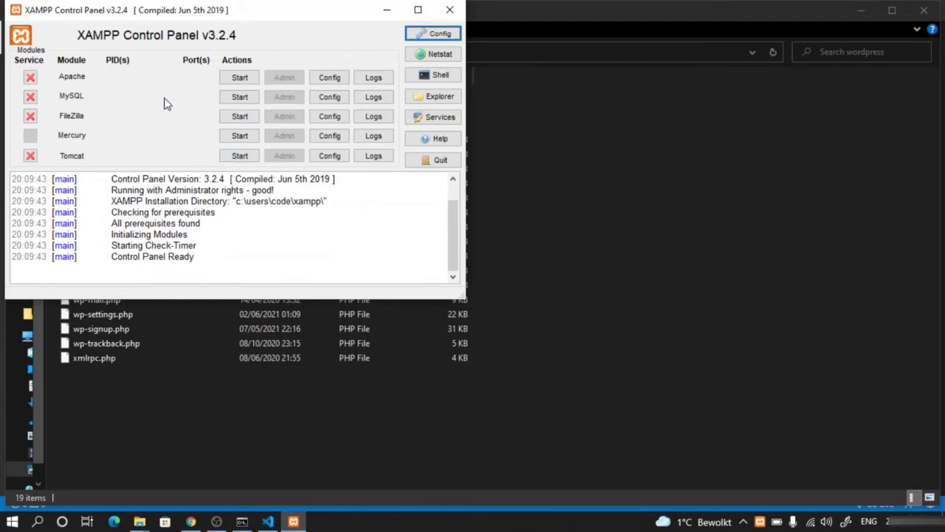
pyautogui.click(239, 77)
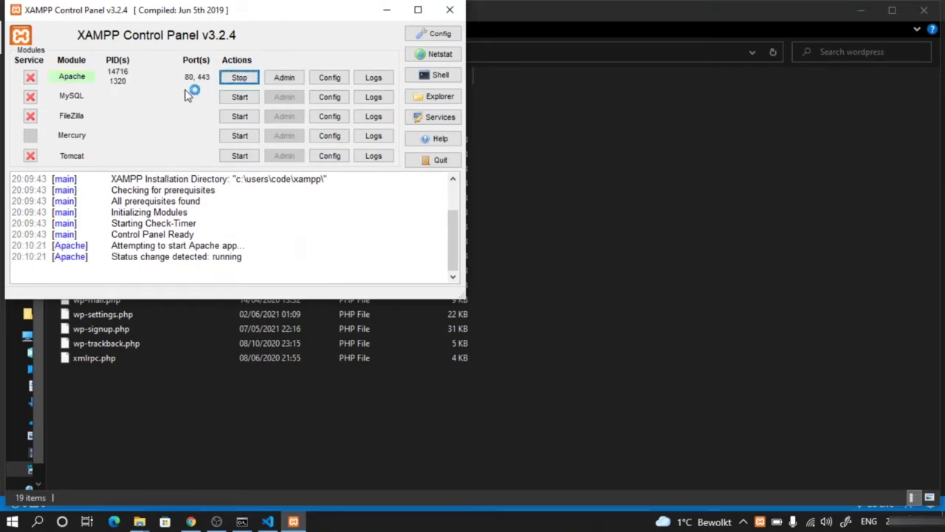
pyautogui.click(238, 99)
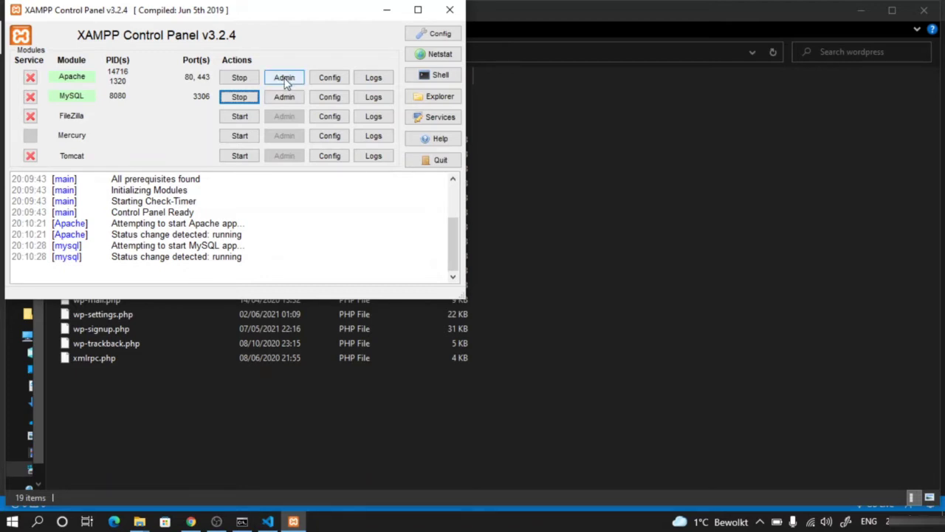
# - Open localhost/dashboard using Apache's Admin button in the control panel
pyautogui.click(285, 80)
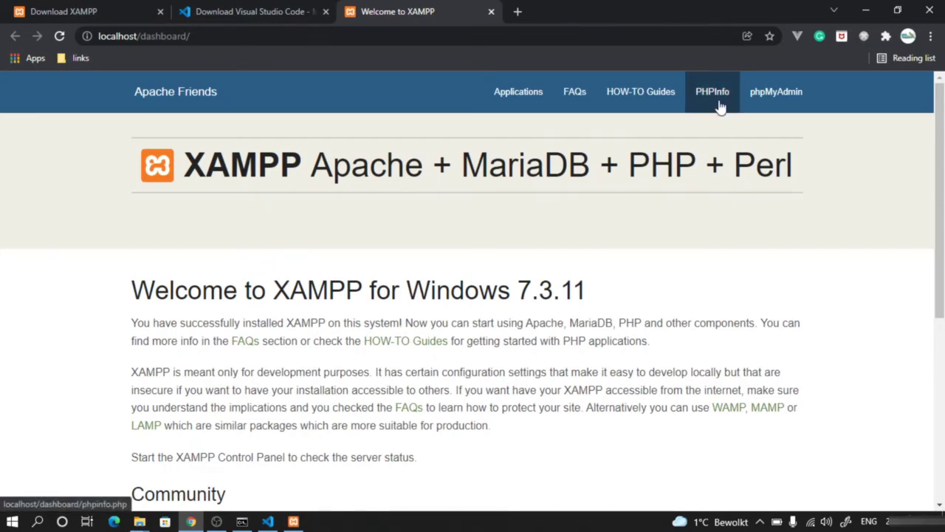
# - Create a database named customtheme in phpMyAdmin, then switch to the VS Code download tab
pyautogui.click(778, 103)
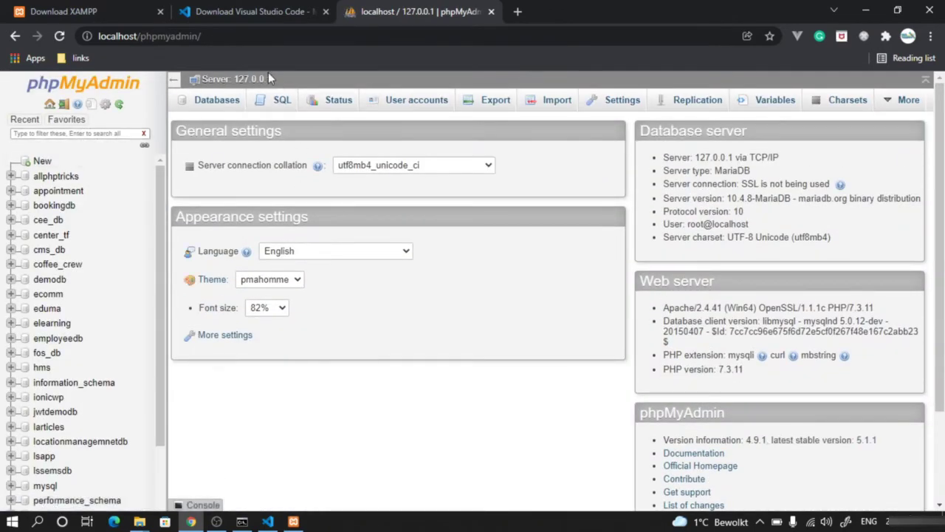
pyautogui.click(42, 162)
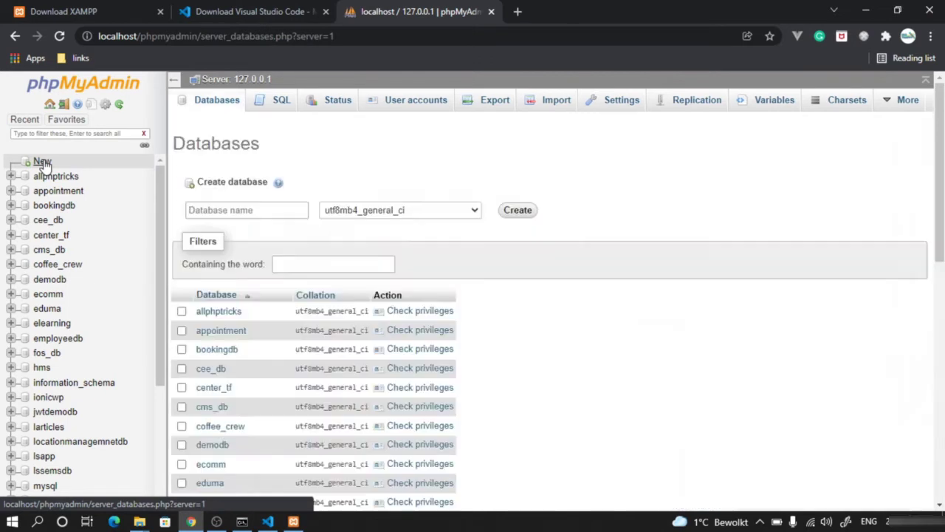
pyautogui.click(258, 212)
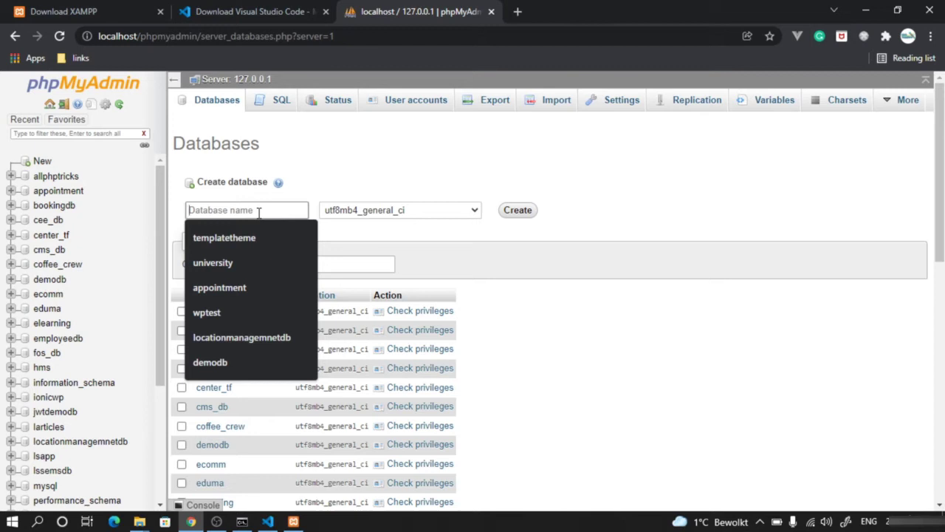
pyautogui.write('custom')
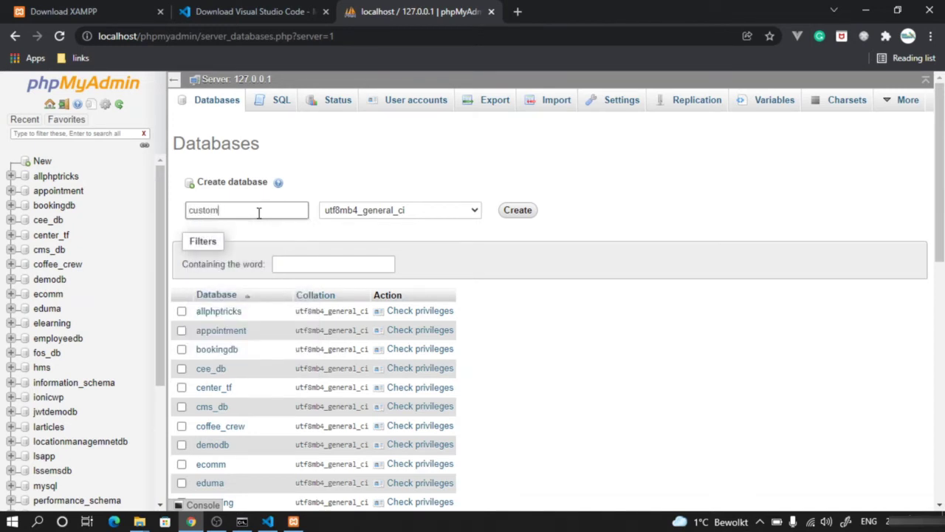
pyautogui.write('eheme')
pyautogui.hotkey('ctrl', 'a')
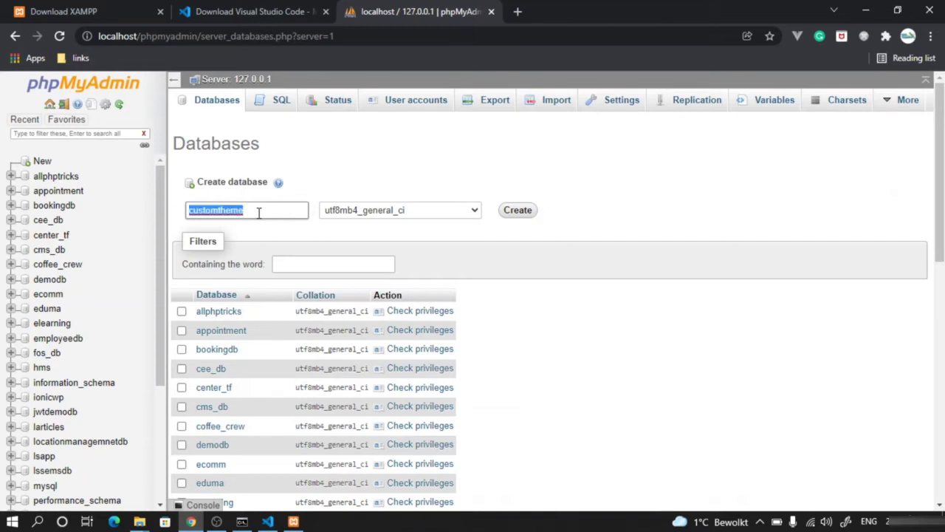
pyautogui.click(624, 236)
pyautogui.click(529, 214)
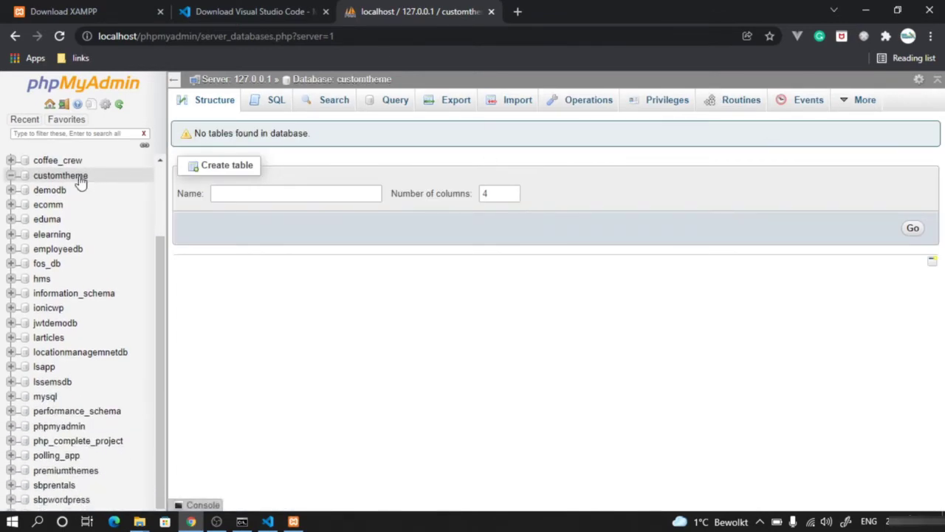
pyautogui.click(264, 9)
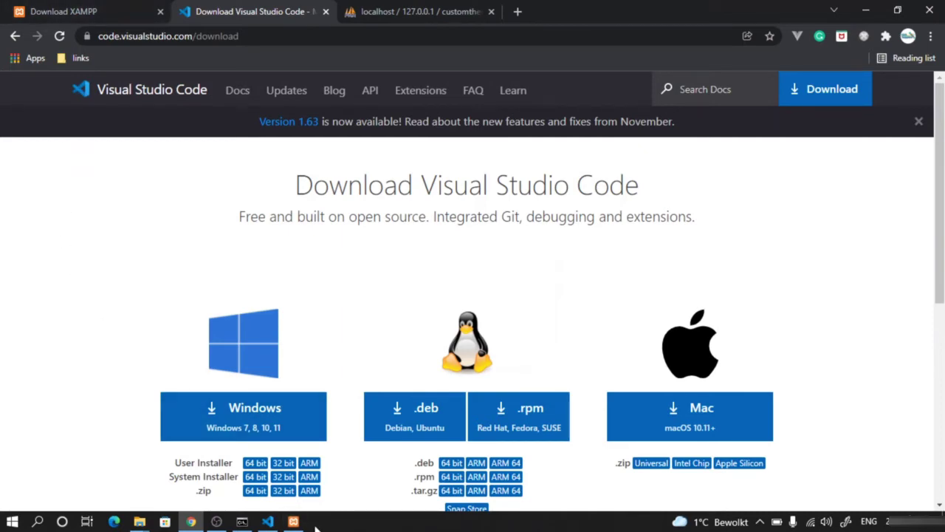
# - Close the XAMPP Control Panel window and switch to the wordpress project in VS Code
pyautogui.click(293, 521)
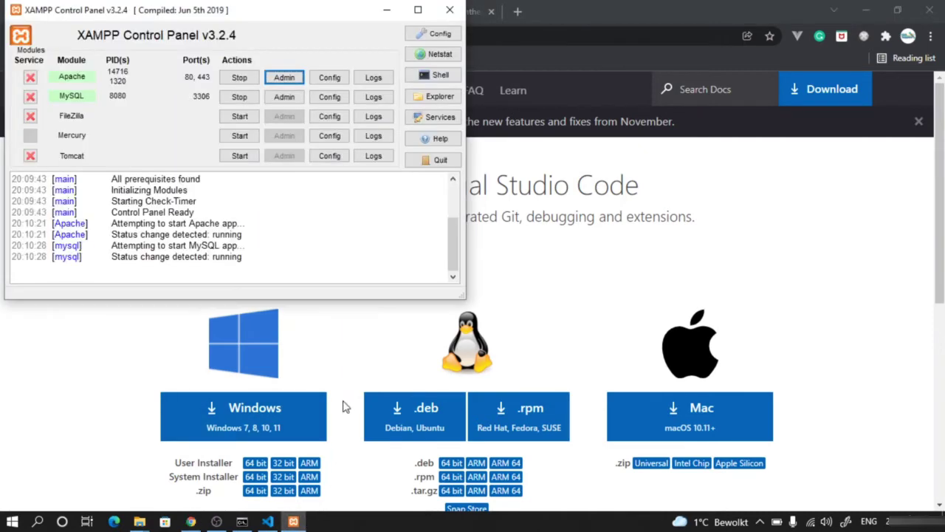
pyautogui.click(456, 9)
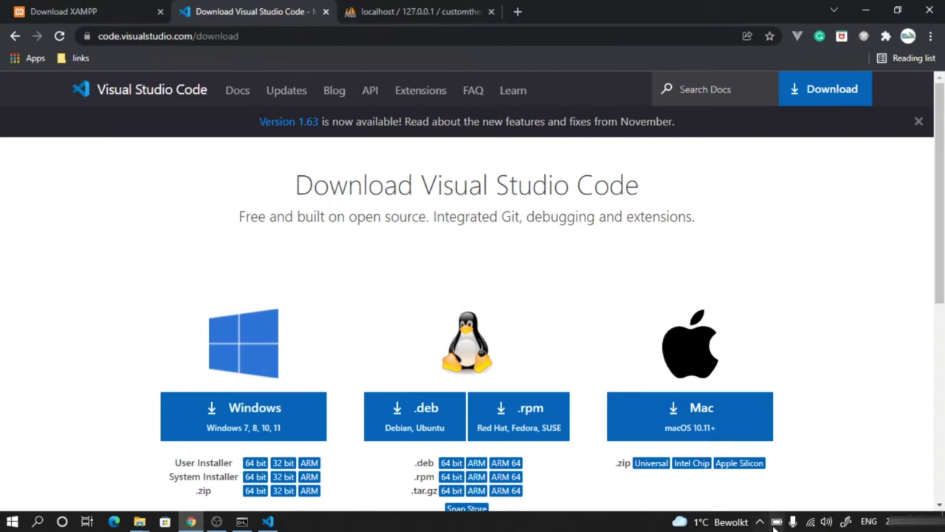
pyautogui.click(760, 522)
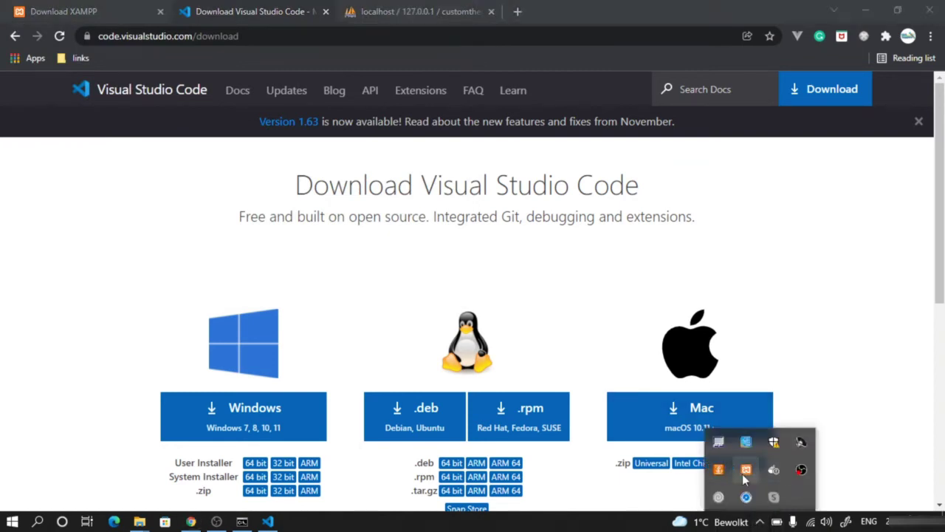
pyautogui.click(879, 313)
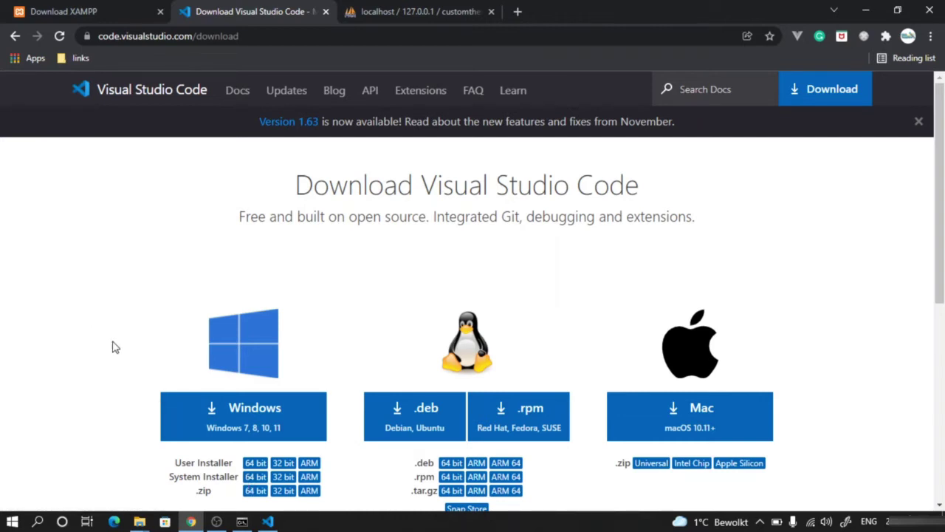
pyautogui.click(266, 522)
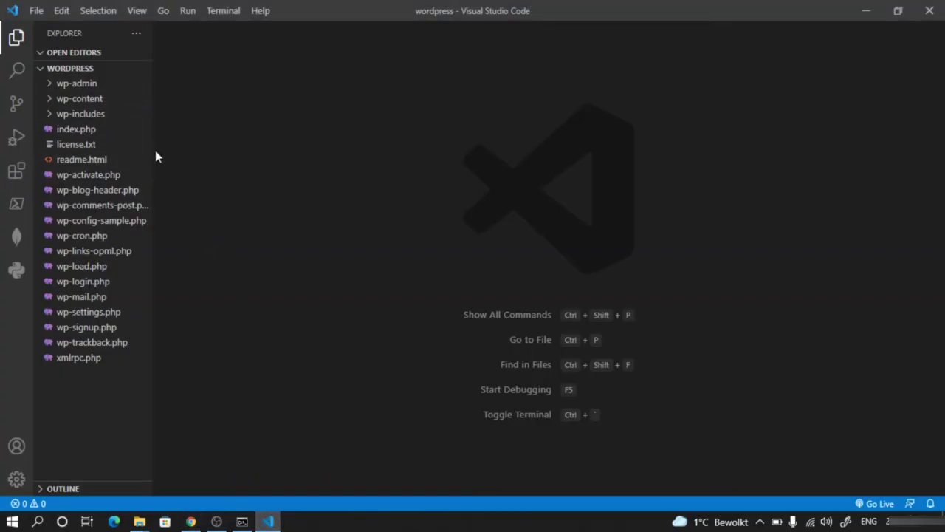
# - Open wp-config-sample.php from the widened Explorer, then rename it to wp-config.php by deleting '-sample'
pyautogui.moveTo(153, 148); pyautogui.dragTo(189, 150)
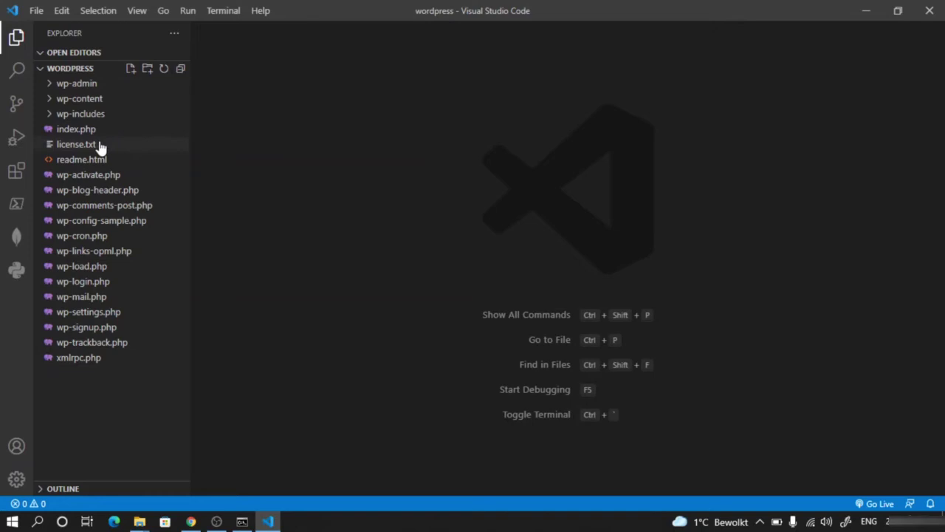
pyautogui.click(94, 228)
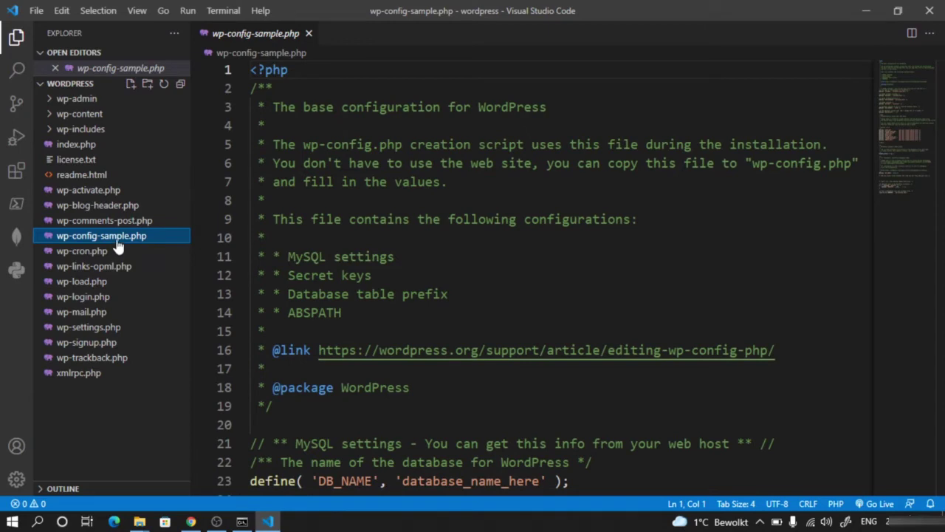
pyautogui.rightClick(117, 245)
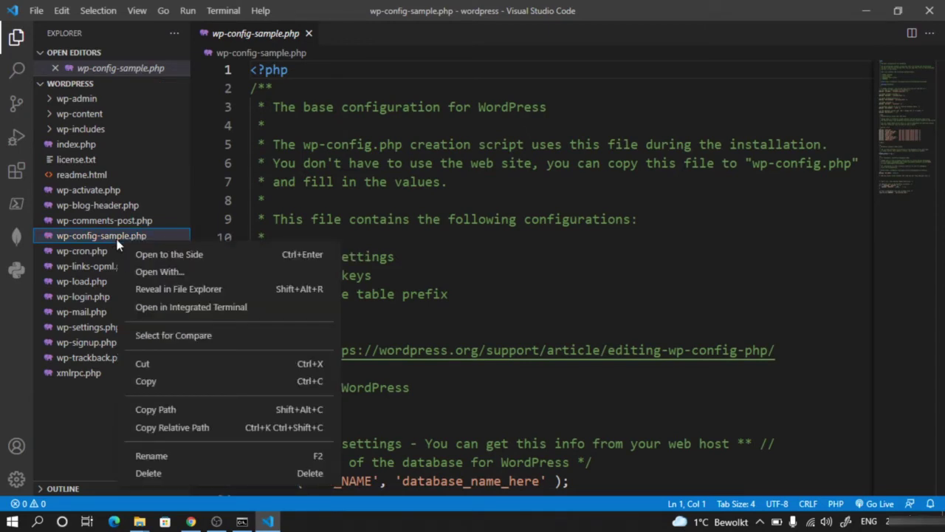
pyautogui.click(158, 457)
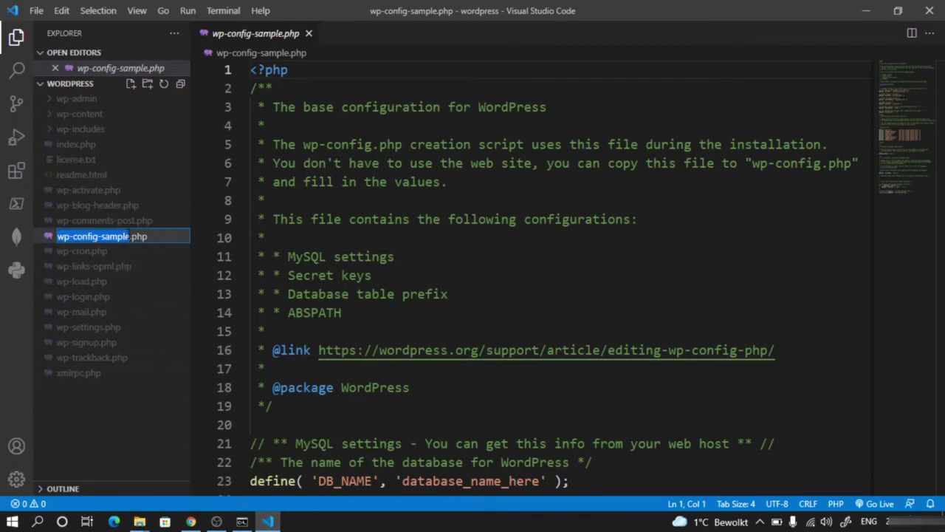
pyautogui.press('Right')
pyautogui.press('BackSpace')
pyautogui.press('BackSpace')
pyautogui.press('BackSpace')
pyautogui.press('BackSpace')
pyautogui.press('BackSpace')
pyautogui.press('BackSpace')
pyautogui.press('BackSpace')
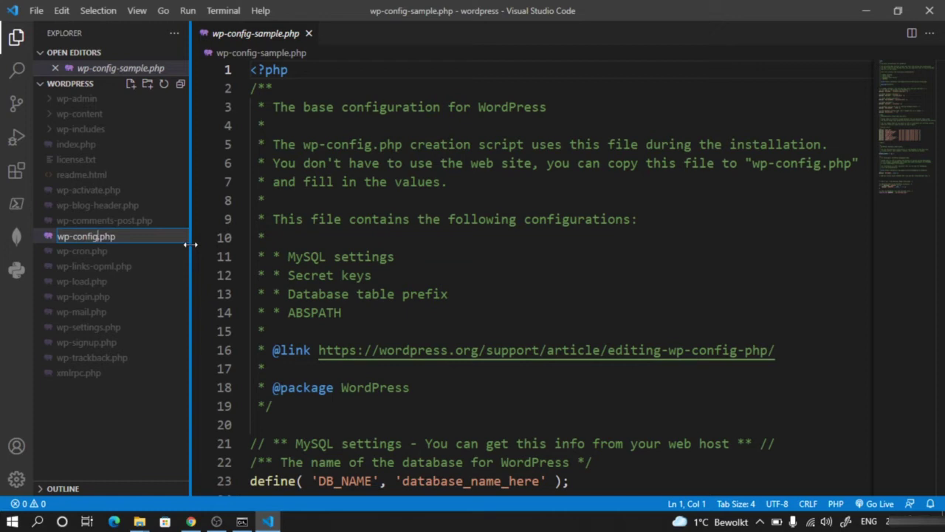
pyautogui.press('Return')
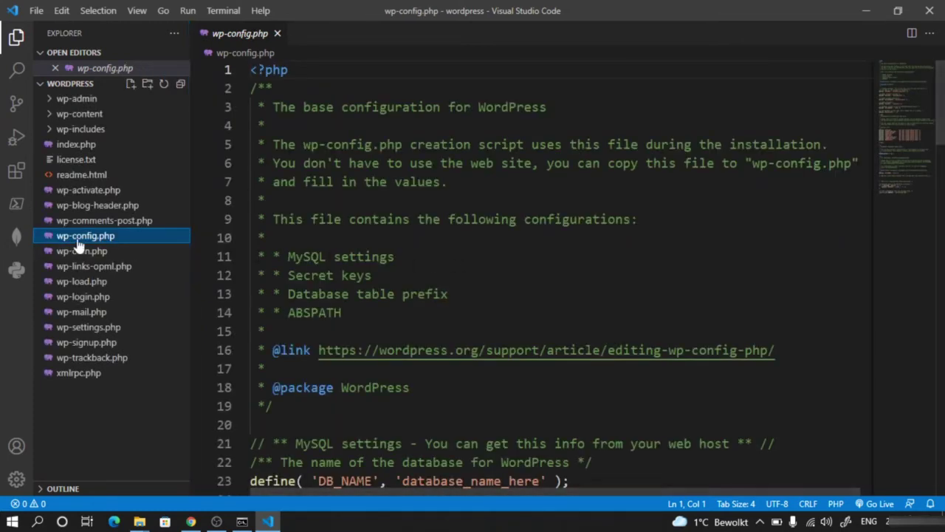
# - Replace database_name_here on line 23 with customtheme as the DB_NAME value
pyautogui.click(444, 250)
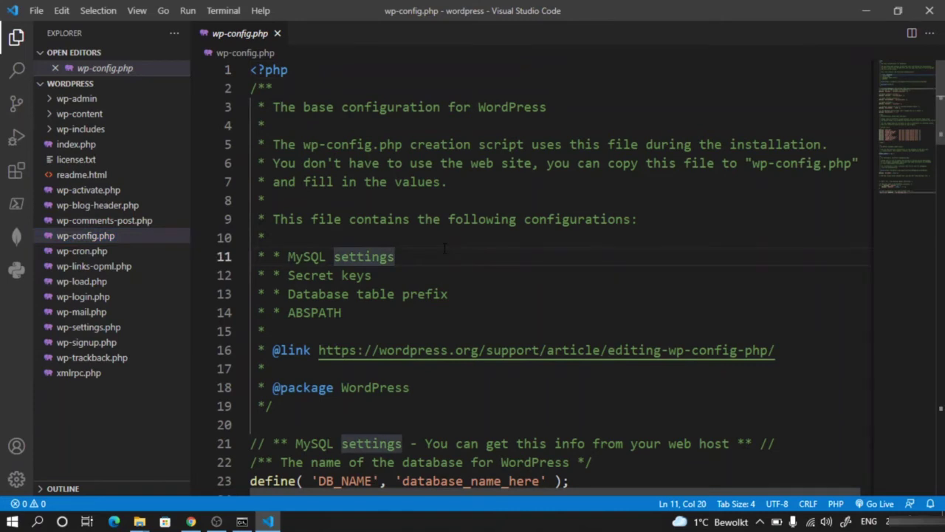
pyautogui.scroll(-2, 445, 249)
pyautogui.scroll(-3, 521, 211)
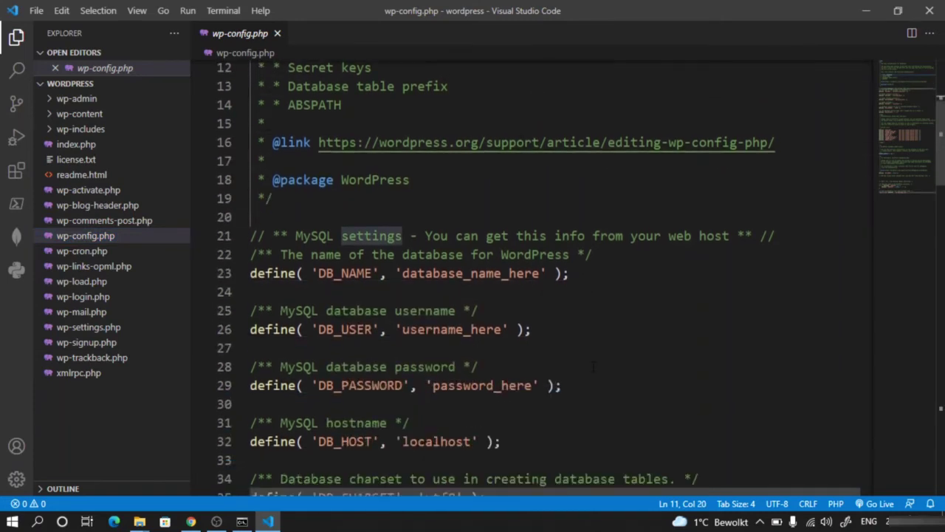
pyautogui.scroll(-1, 587, 336)
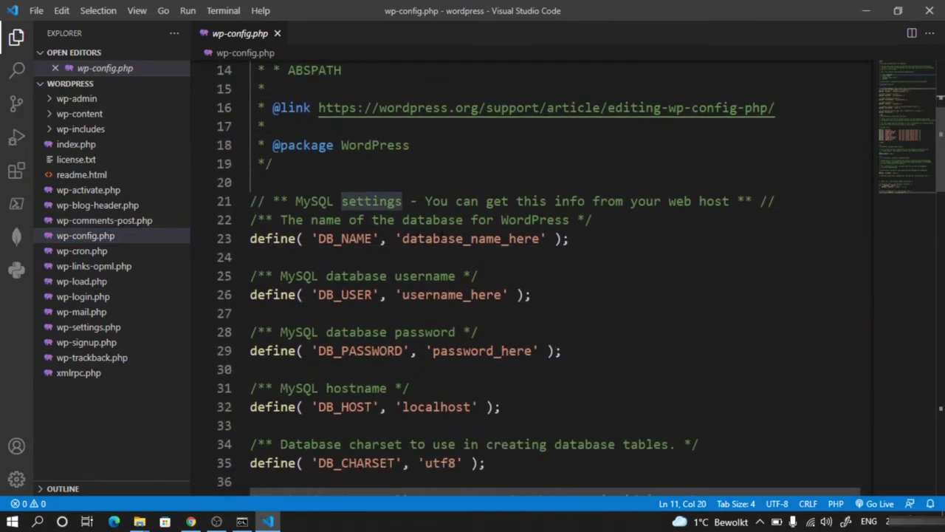
pyautogui.doubleClick(480, 239)
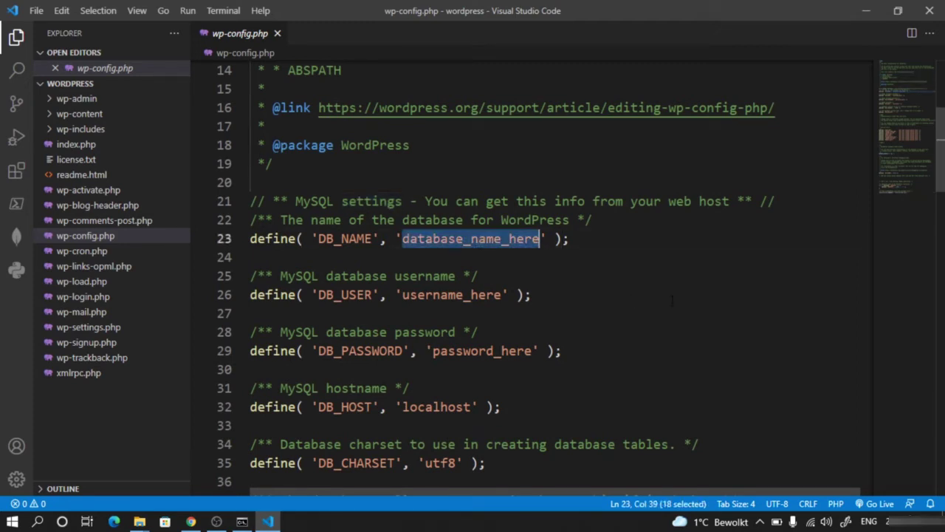
pyautogui.press('BackSpace')
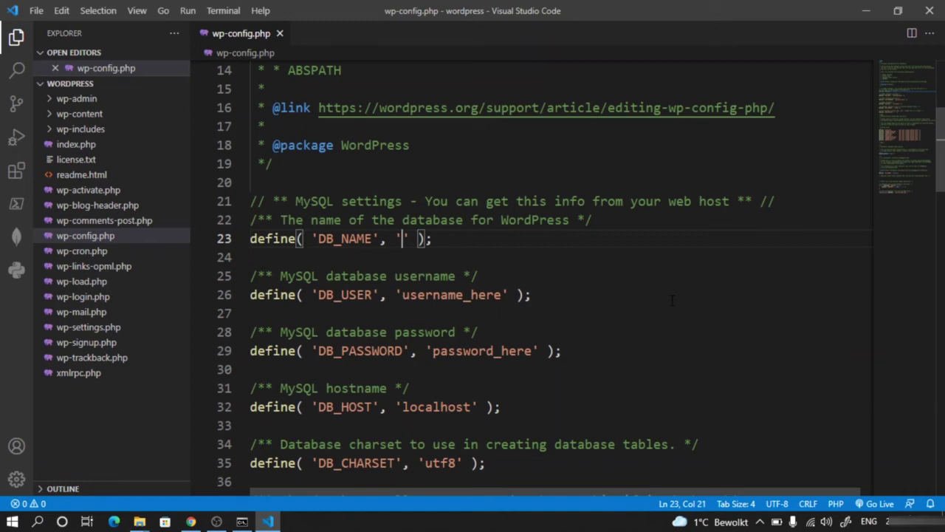
pyautogui.write('customtheme')
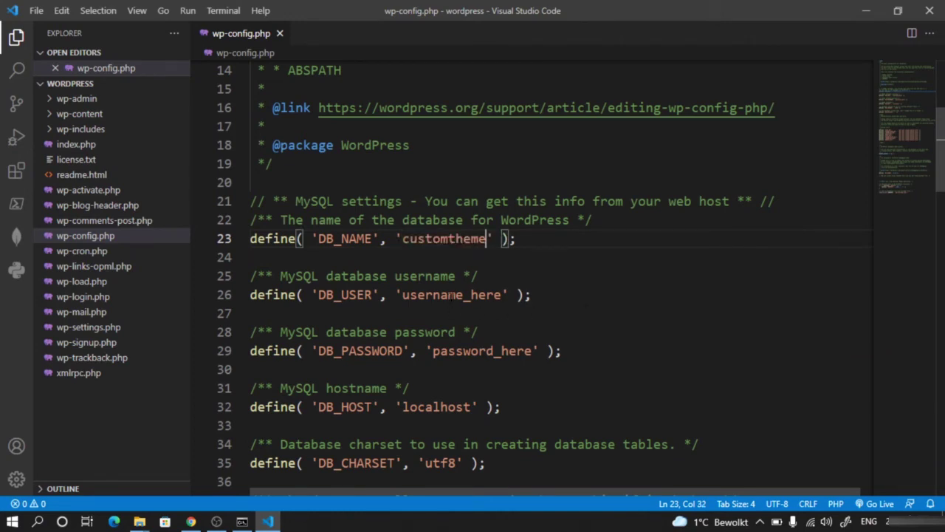
# - Set DB_USER to root and clear the DB_PASSWORD placeholder so it is empty
pyautogui.doubleClick(453, 295)
pyautogui.write('root')
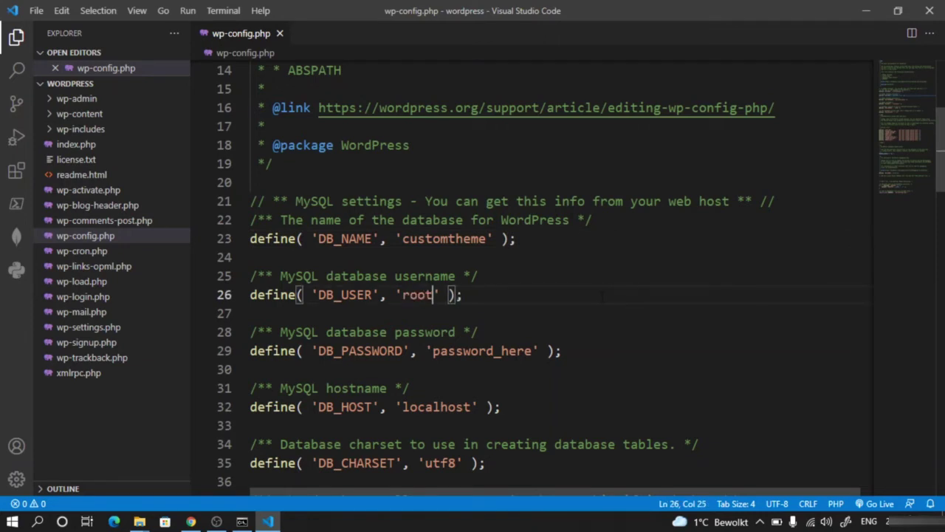
pyautogui.click(601, 296)
pyautogui.doubleClick(482, 350)
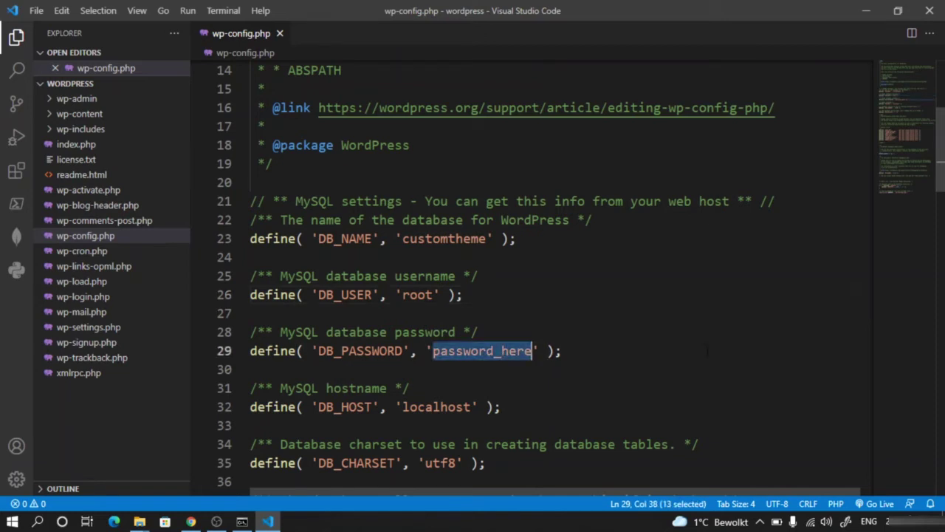
pyautogui.press('BackSpace')
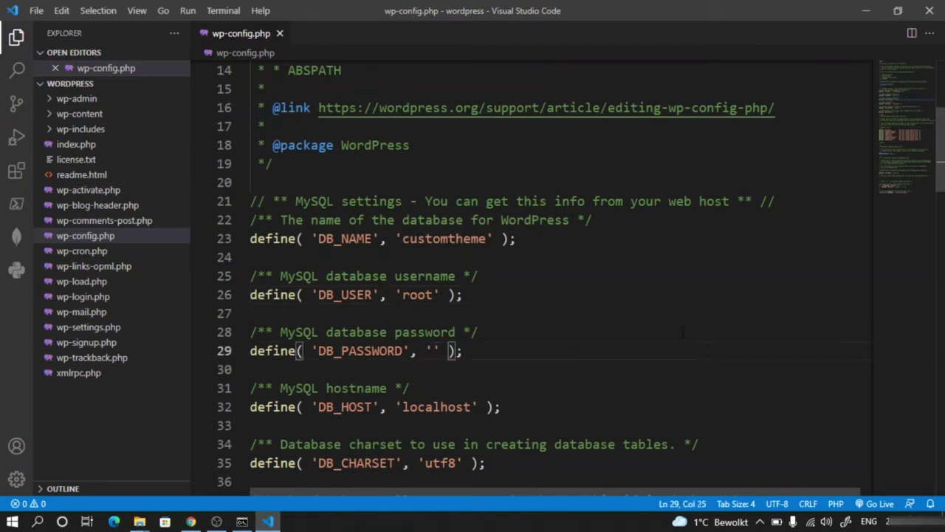
pyautogui.click(509, 344)
# - Check that DB_HOST on line 32 stays localhost, leaving it unchanged
pyautogui.scroll(-1, 508, 344)
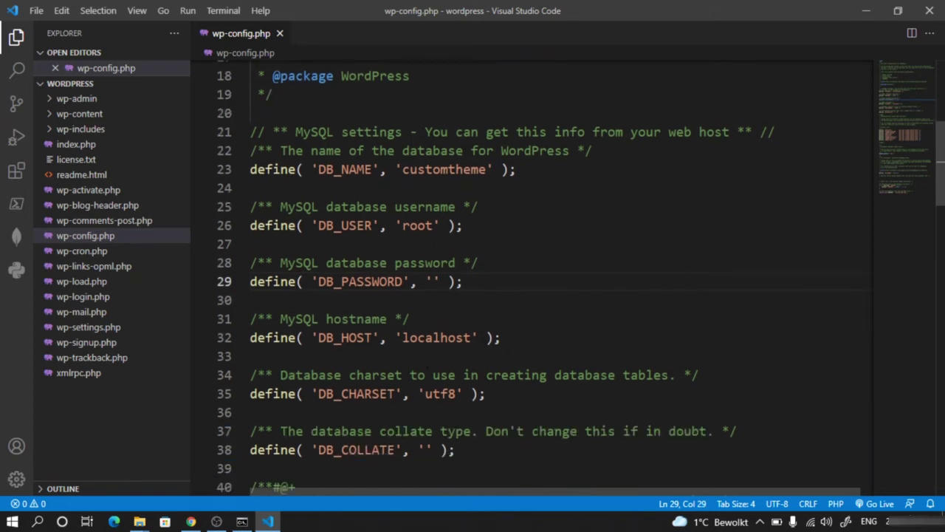
pyautogui.click(434, 338)
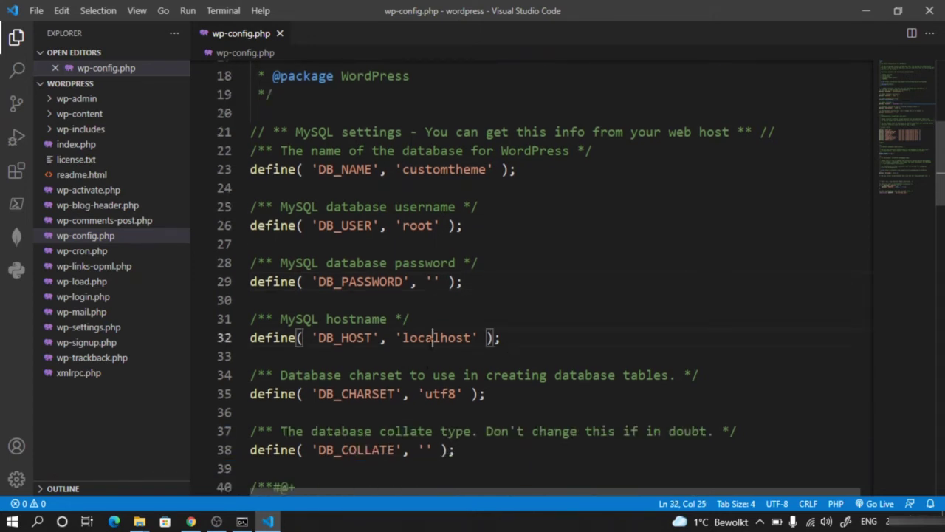
pyautogui.doubleClick(434, 337)
pyautogui.click(471, 337)
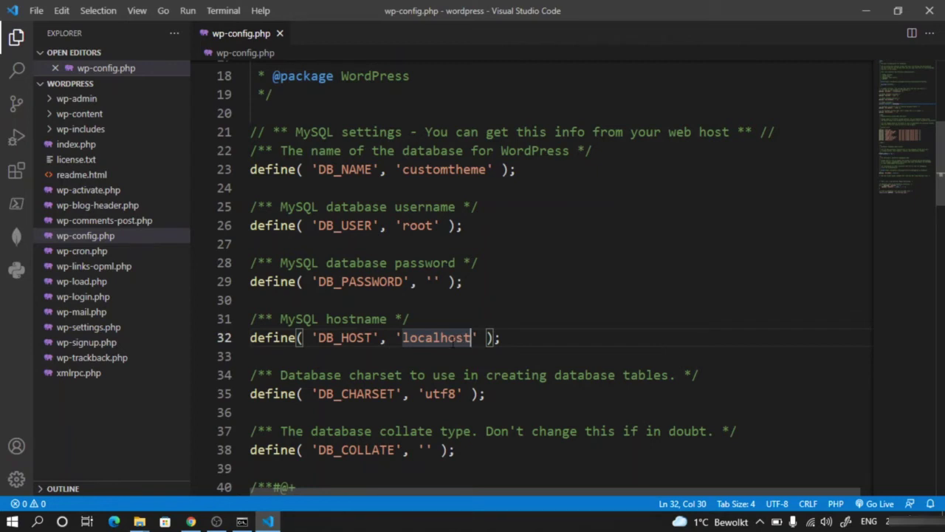
pyautogui.click(594, 318)
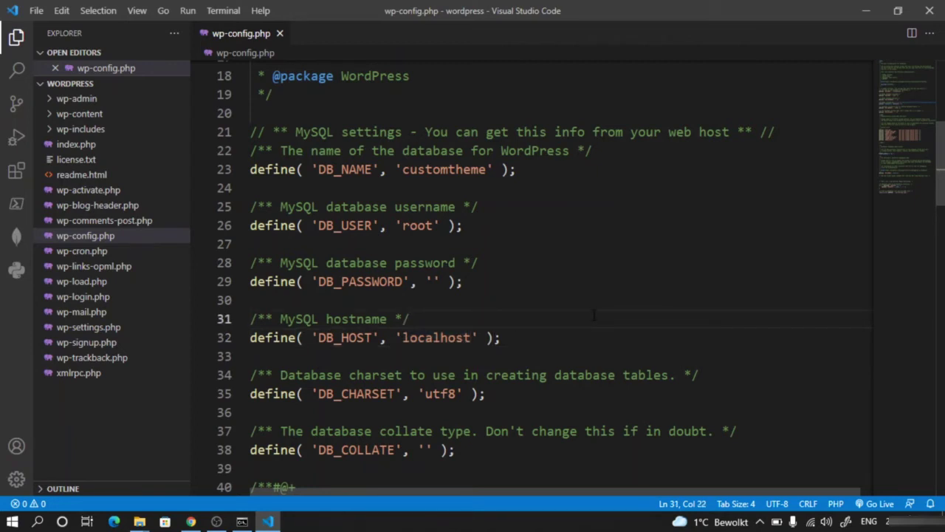
pyautogui.scroll(1, 552, 340)
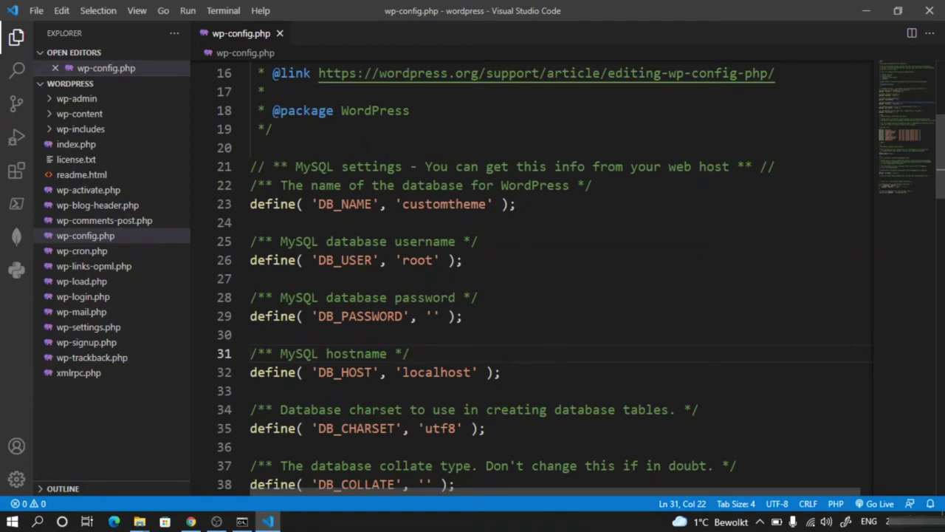
pyautogui.click(362, 147)
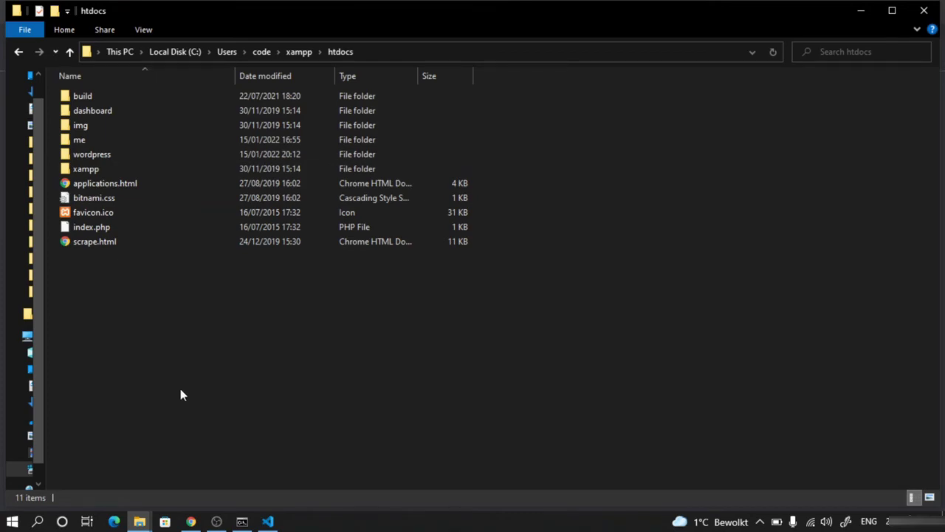
# - Bring the Chrome new tab to the front from the taskbar
pyautogui.click(191, 521)
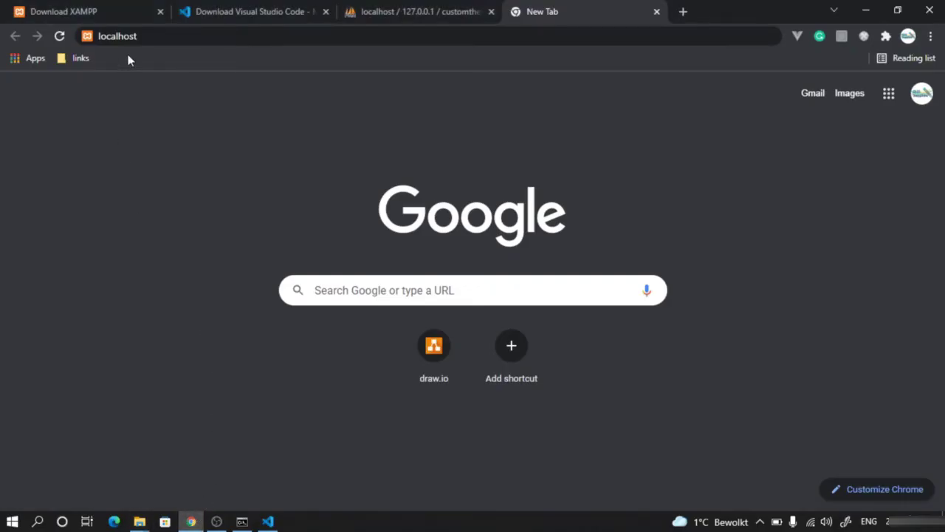
# - Load localhost/wordpress in Chrome so it redirects to the wp-admin/install.php installer
pyautogui.click(190, 37)
pyautogui.click(219, 36)
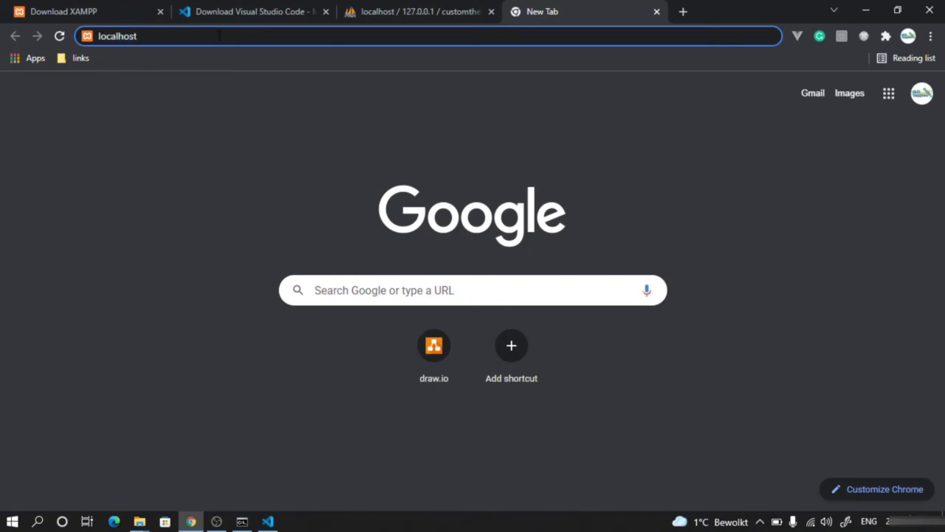
pyautogui.write('/')
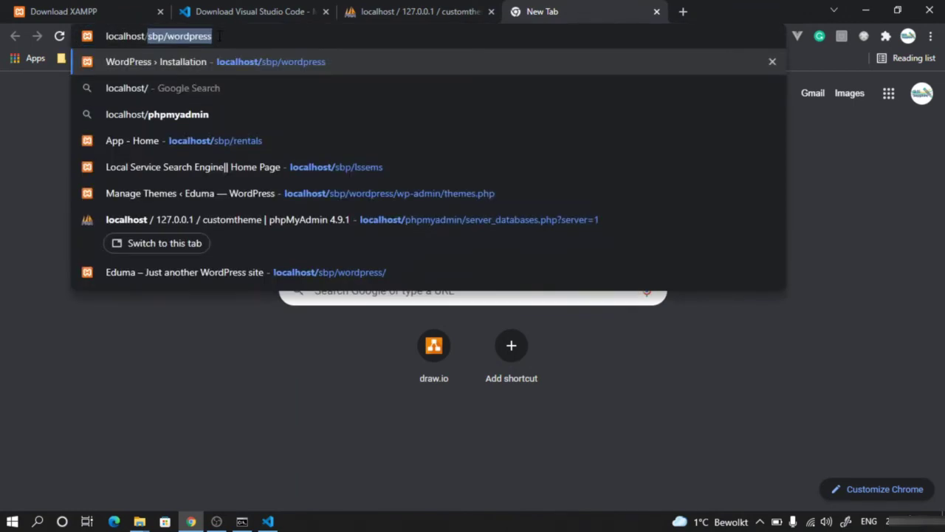
pyautogui.write('wp')
pyautogui.press('BackSpace')
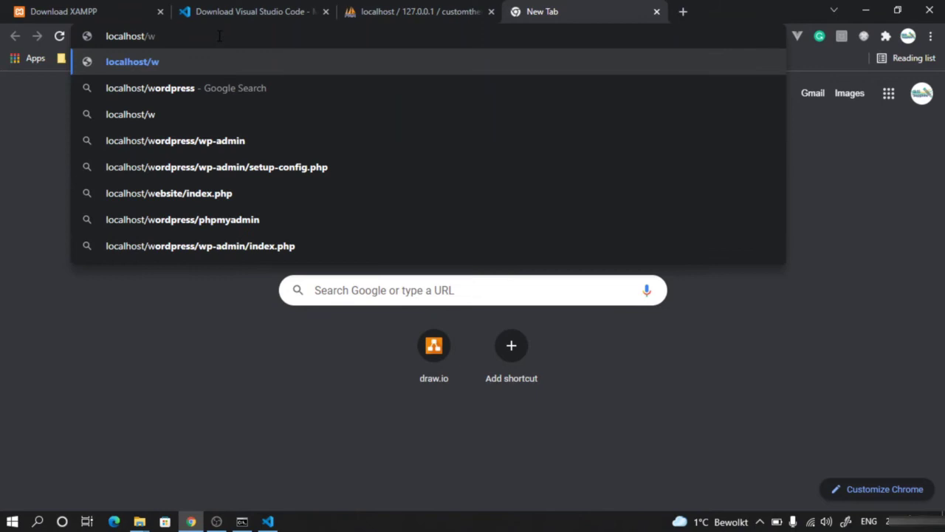
pyautogui.write('ordpres')
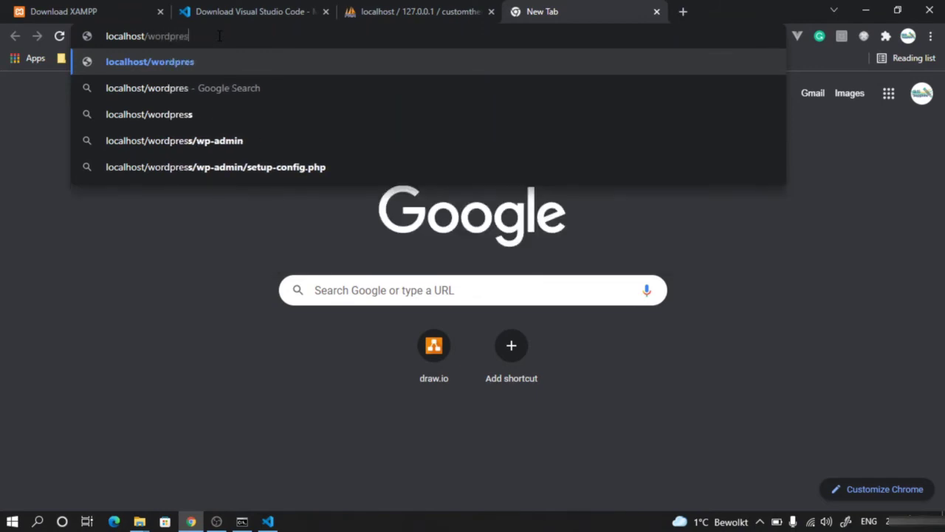
pyautogui.write('s')
pyautogui.press('Return')
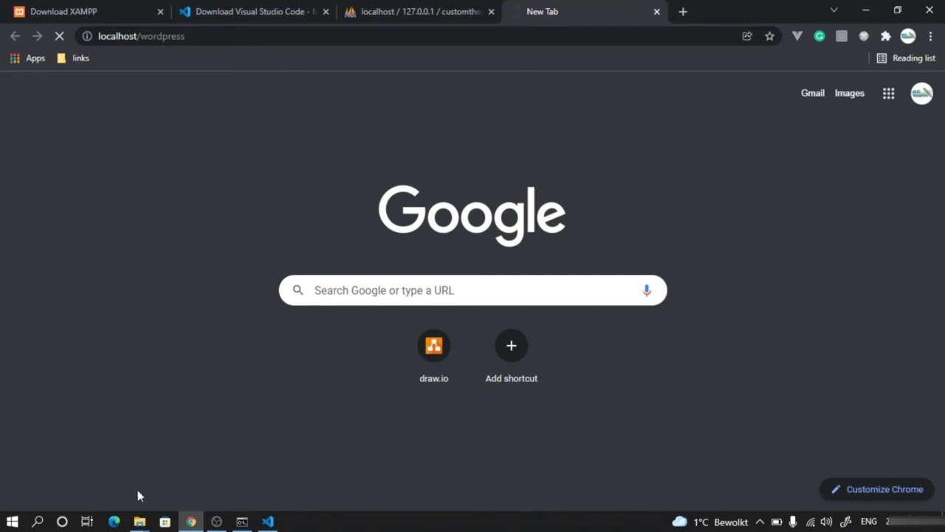
pyautogui.moveTo(139, 521)
pyautogui.click(111, 474)
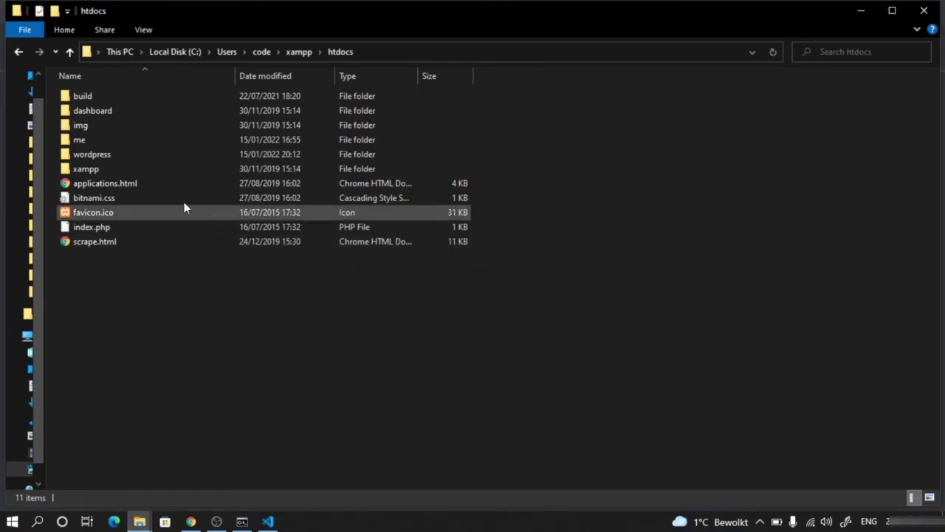
pyautogui.click(191, 522)
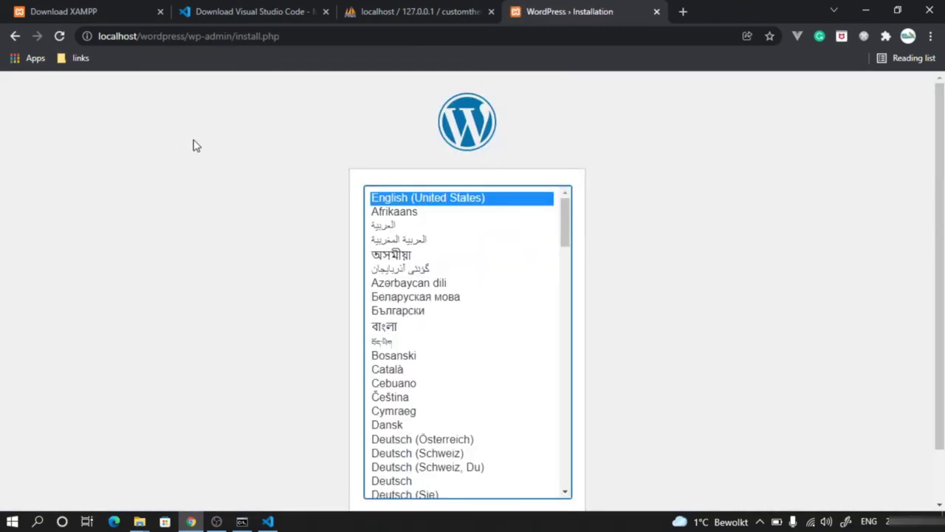
# - Continue with English (United States) as the install language to reach the Welcome site-information form
pyautogui.scroll(-1, 652, 203)
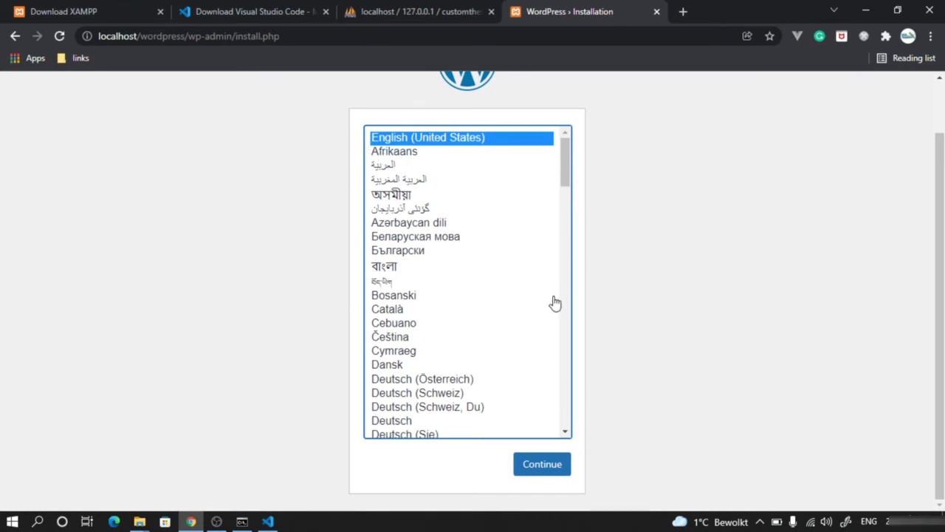
pyautogui.click(558, 470)
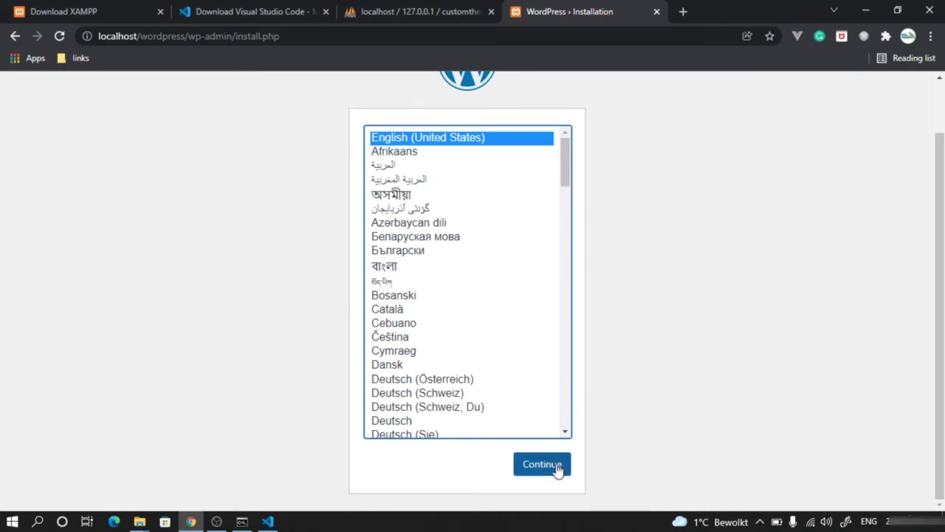
pyautogui.click(542, 464)
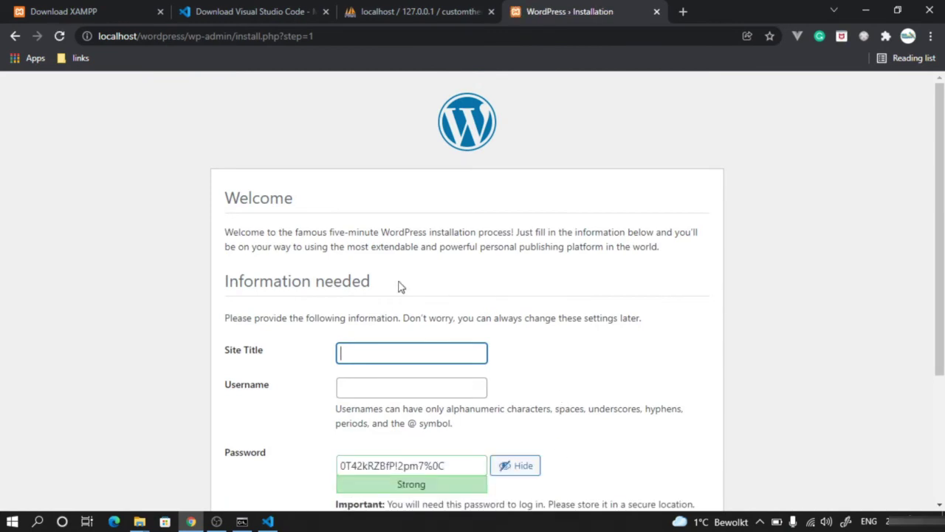
pyautogui.click(267, 521)
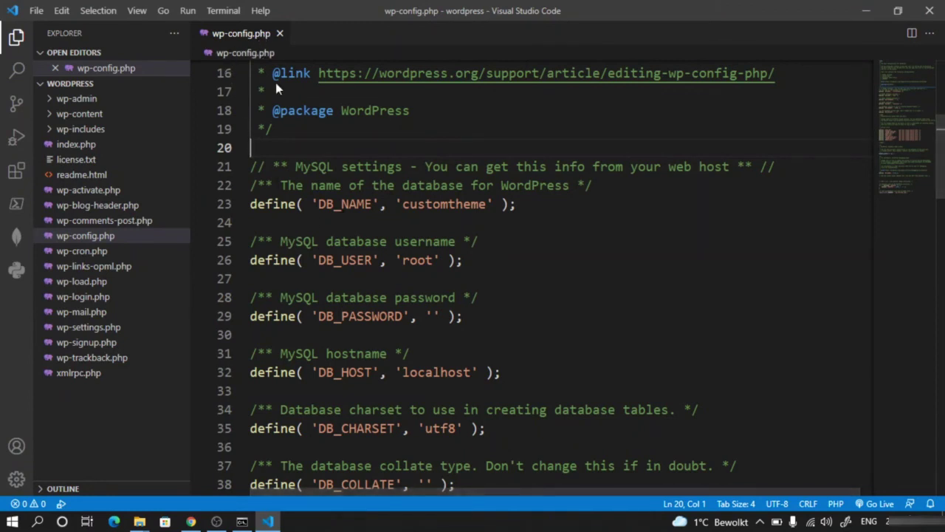
pyautogui.click(864, 14)
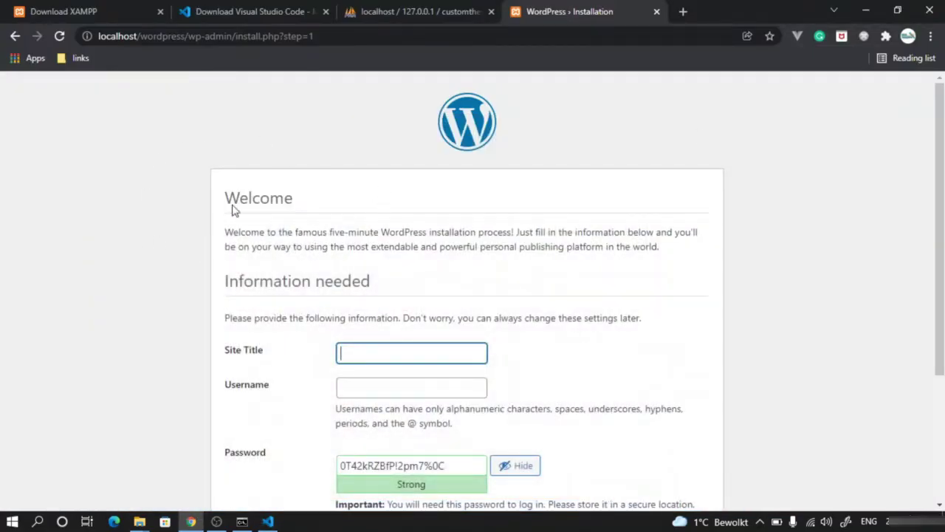
# - Enter 'Custom Theme' as the Site Title and accept the suggested admin username
pyautogui.click(421, 346)
pyautogui.write('C')
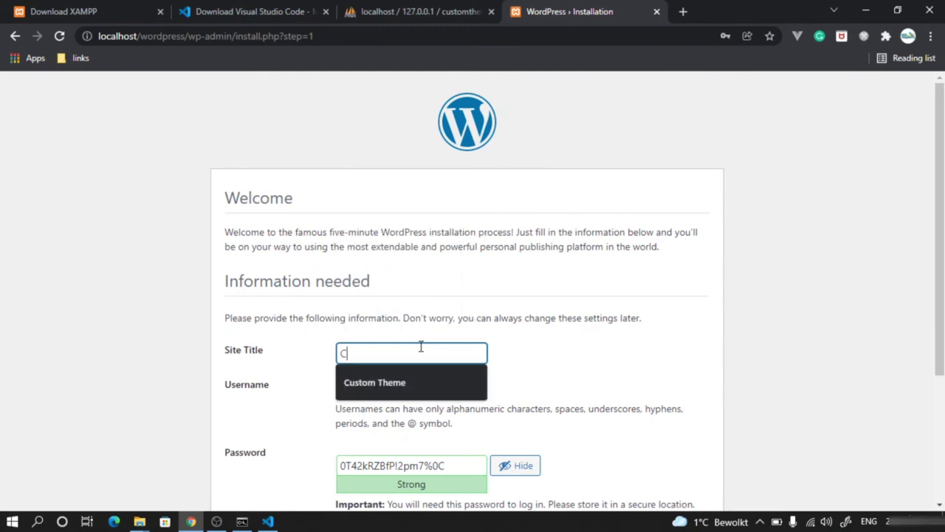
pyautogui.write('ustome')
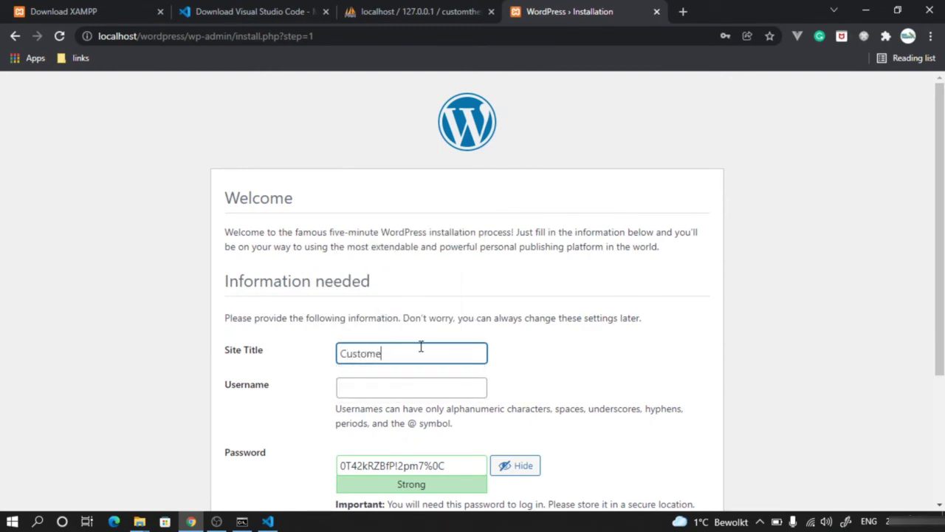
pyautogui.press('BackSpace')
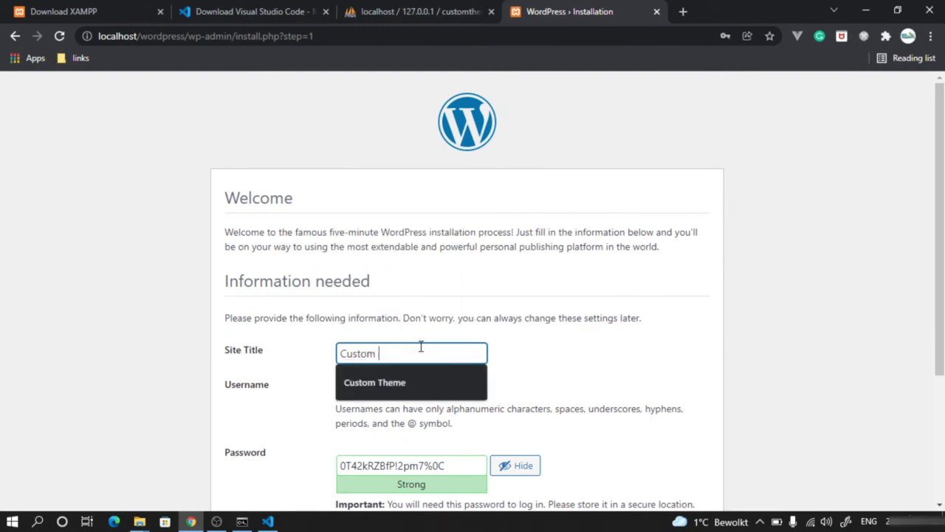
pyautogui.write('Theme')
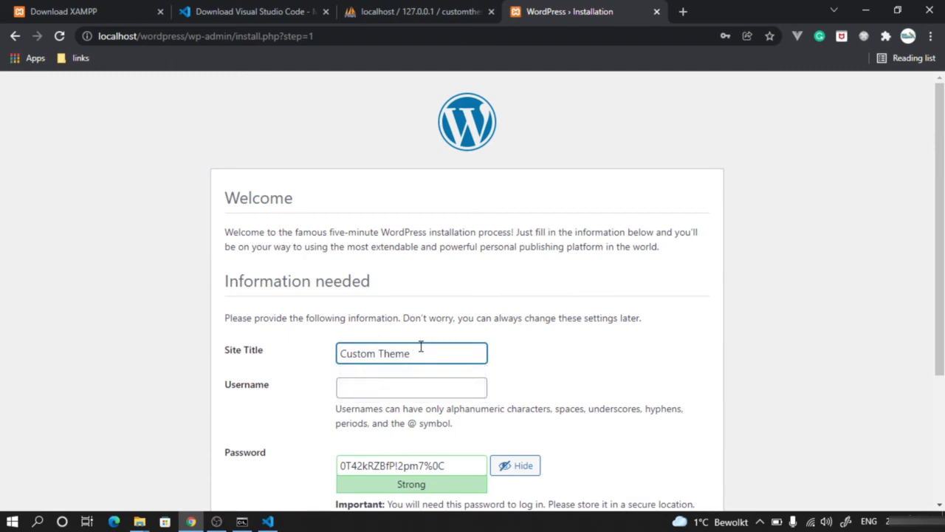
pyautogui.click(399, 379)
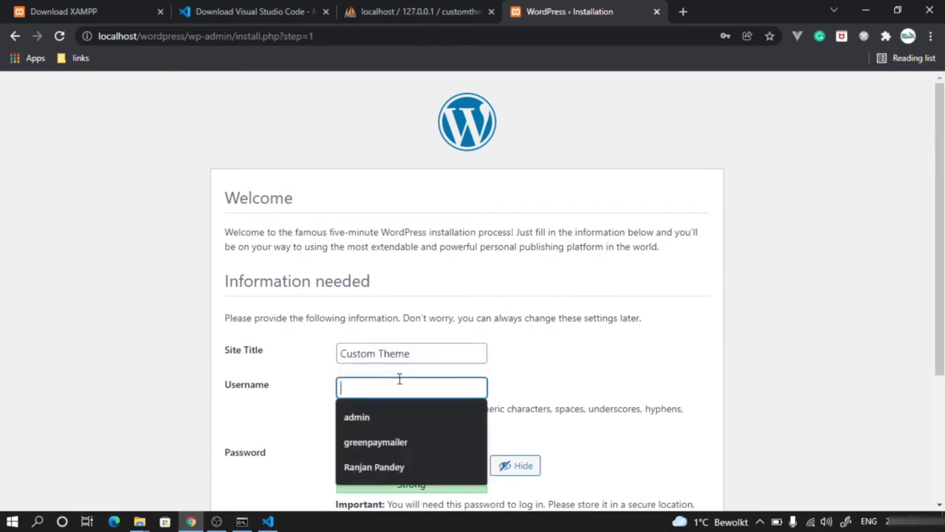
pyautogui.click(402, 417)
# - Replace the generated password with a short weak password and confirm use of a weak password
pyautogui.scroll(-1, 403, 417)
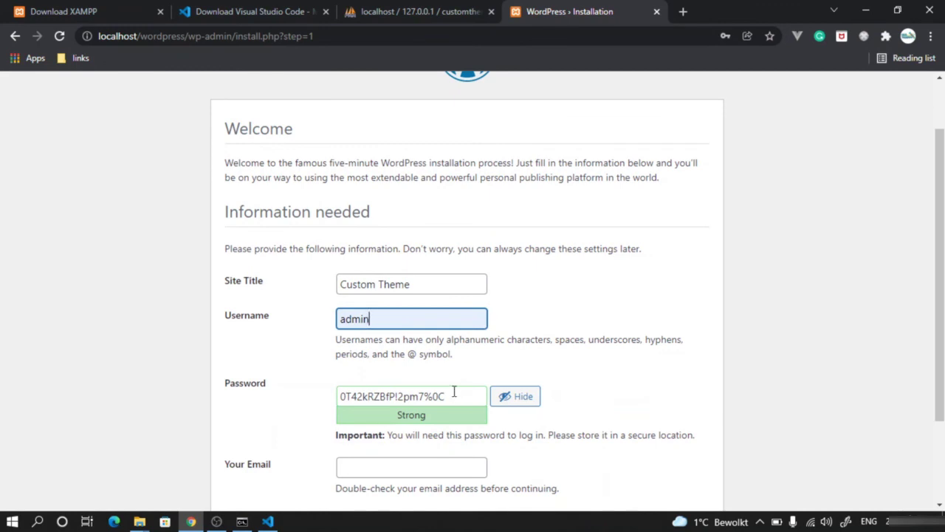
pyautogui.moveTo(453, 392); pyautogui.dragTo(336, 382)
pyautogui.write('admin')
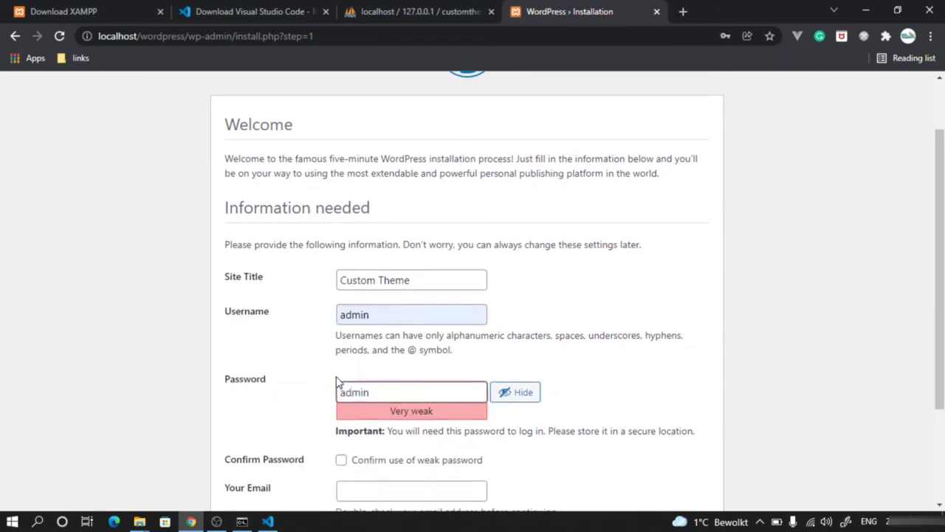
pyautogui.scroll(-2, 338, 377)
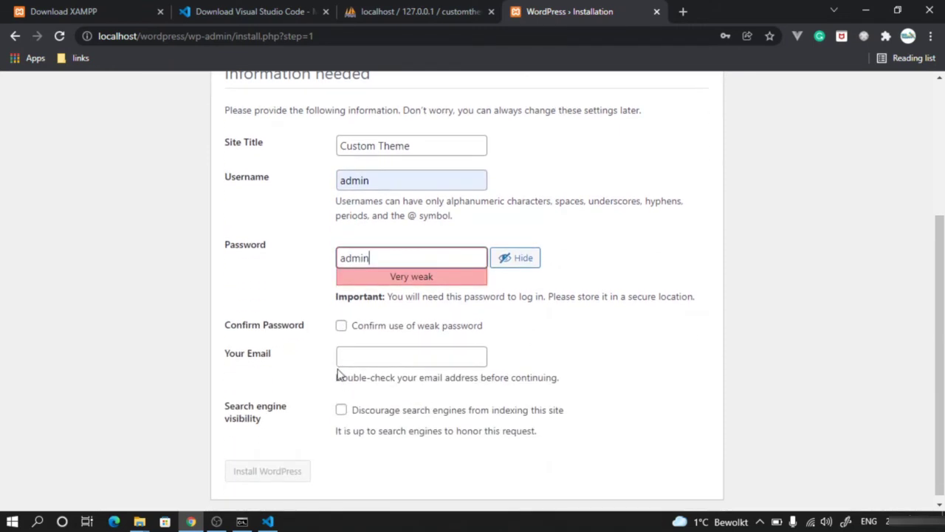
pyautogui.click(342, 327)
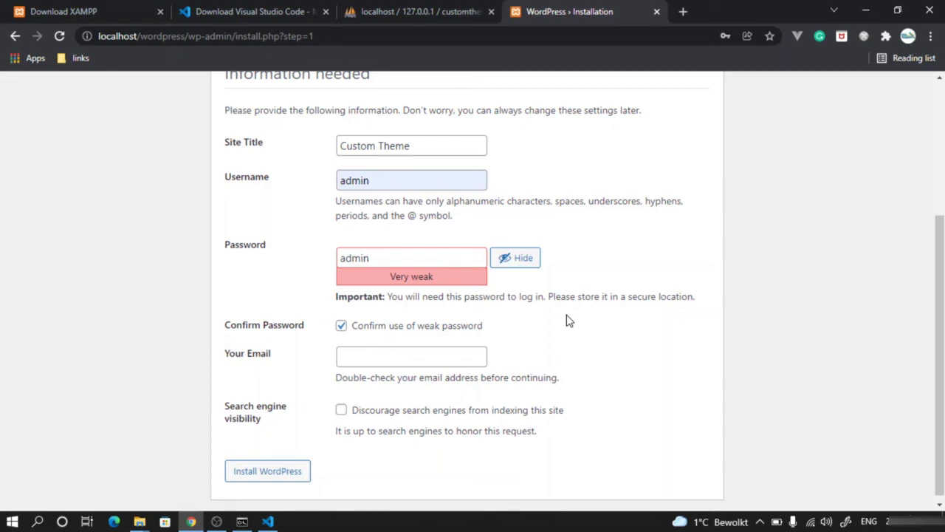
# - Fill in the admin account's e-mail from the suggestion and run Install WordPress
pyautogui.click(485, 354)
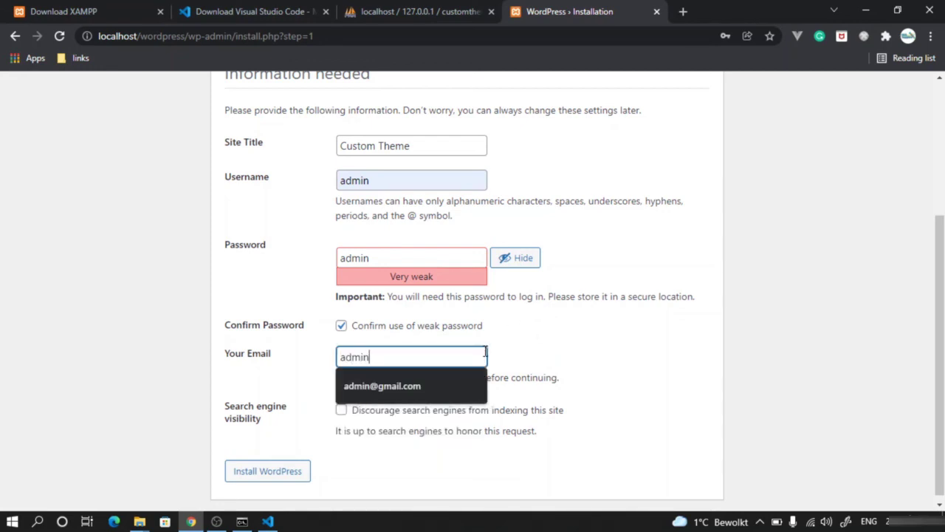
pyautogui.click(414, 381)
pyautogui.click(788, 372)
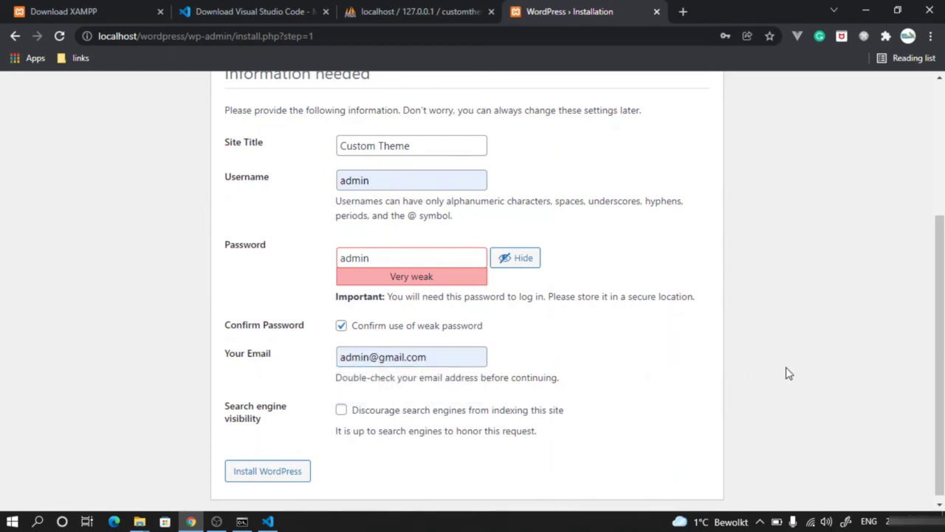
pyautogui.scroll(1, 788, 373)
pyautogui.scroll(-1, 787, 373)
pyautogui.scroll(1, 219, 375)
pyautogui.scroll(-1, 221, 373)
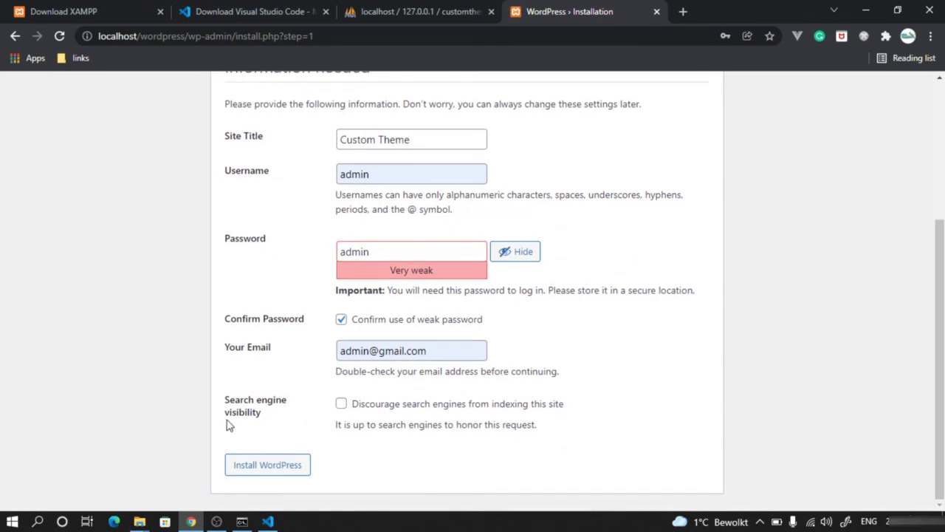
pyautogui.click(254, 469)
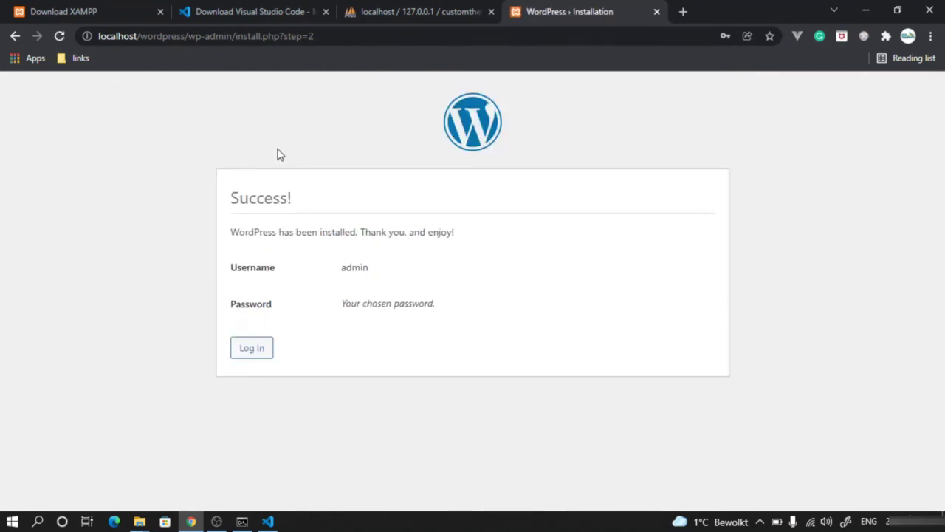
# - Dismiss Chrome's password prompts with Never and switch to the phpMyAdmin tab
pyautogui.click(598, 238)
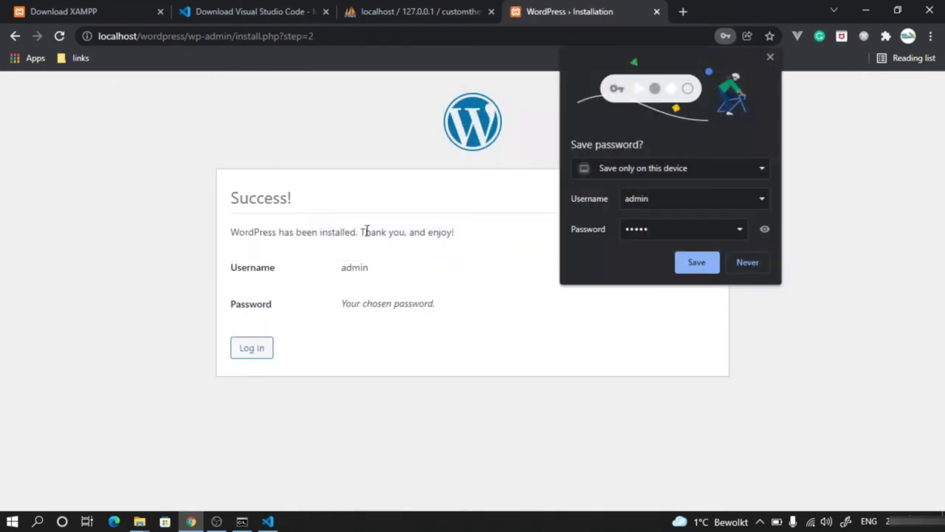
pyautogui.click(761, 266)
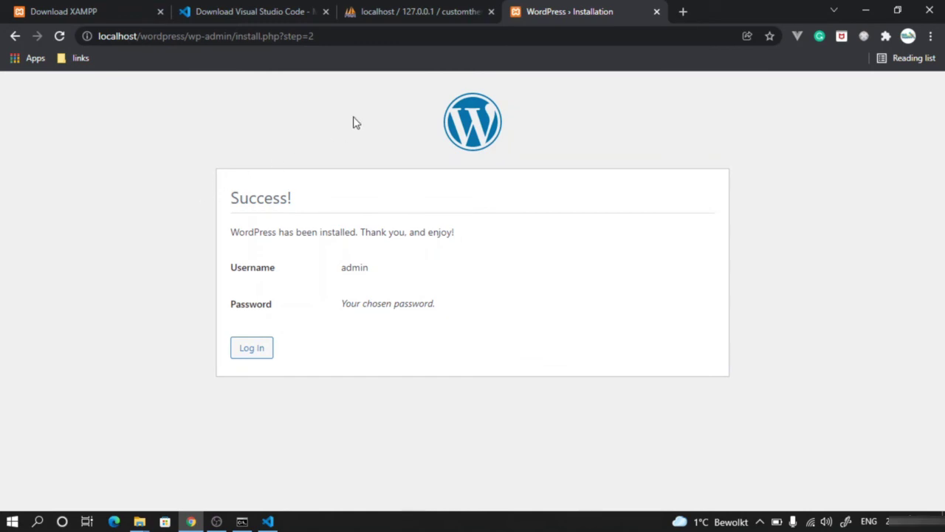
pyautogui.click(396, 12)
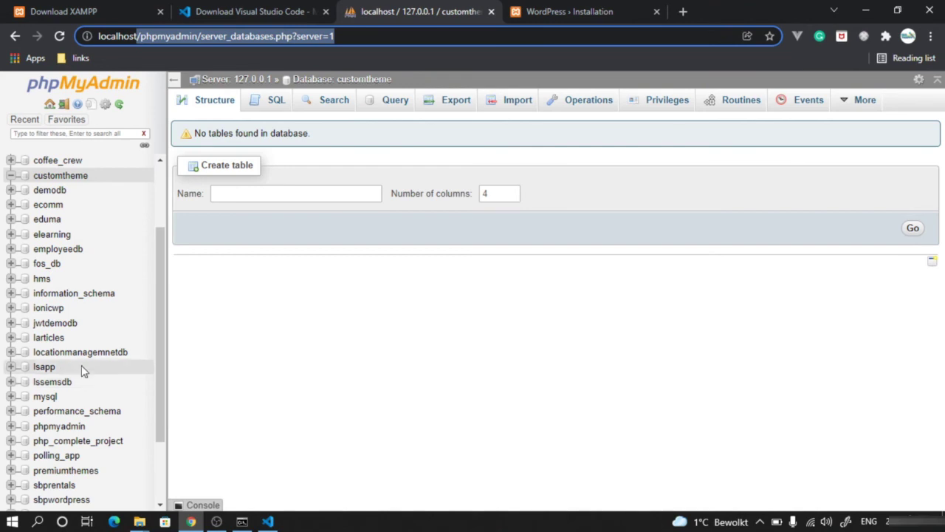
# - Refresh customtheme in phpMyAdmin to see its 12 WordPress tables, then return to the Success page
pyautogui.click(78, 181)
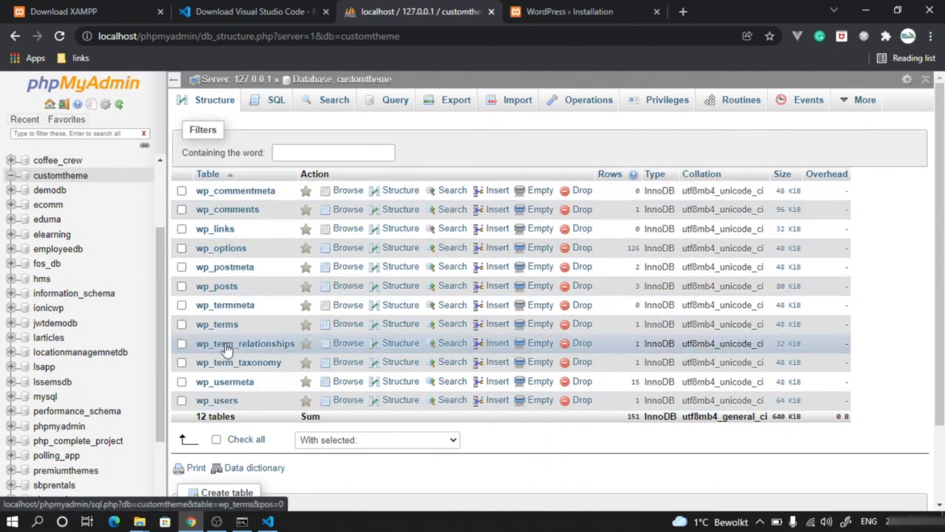
pyautogui.click(585, 12)
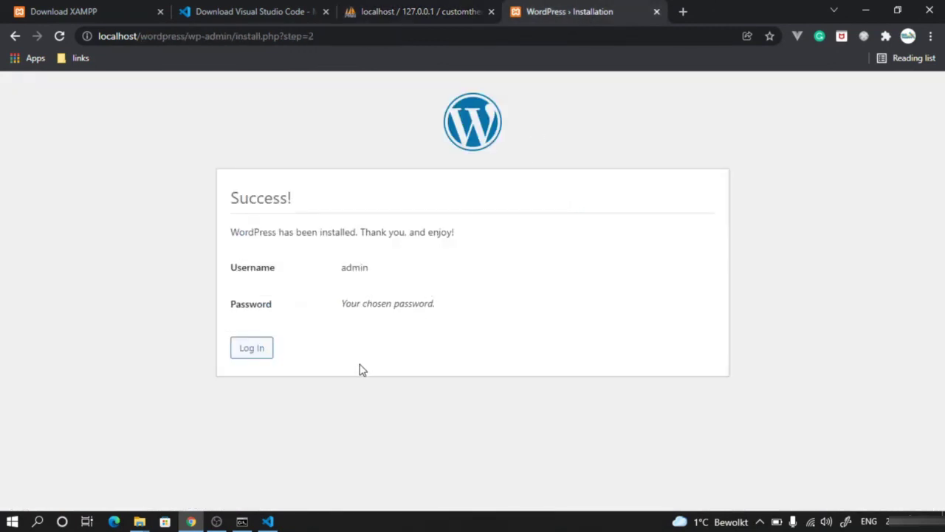
# - Log in on the WordPress login page with the admin username and its password
pyautogui.click(259, 352)
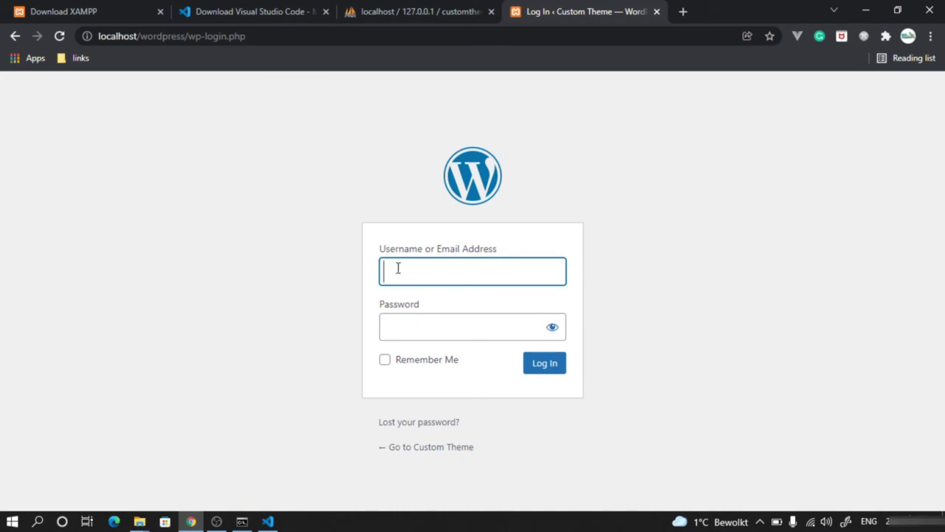
pyautogui.write('admin')
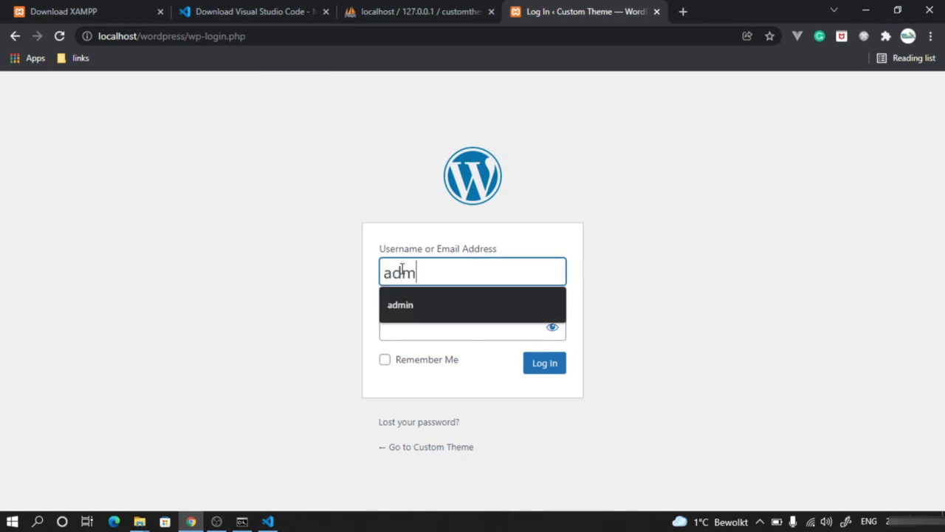
pyautogui.press('Tab')
pyautogui.write('admin')
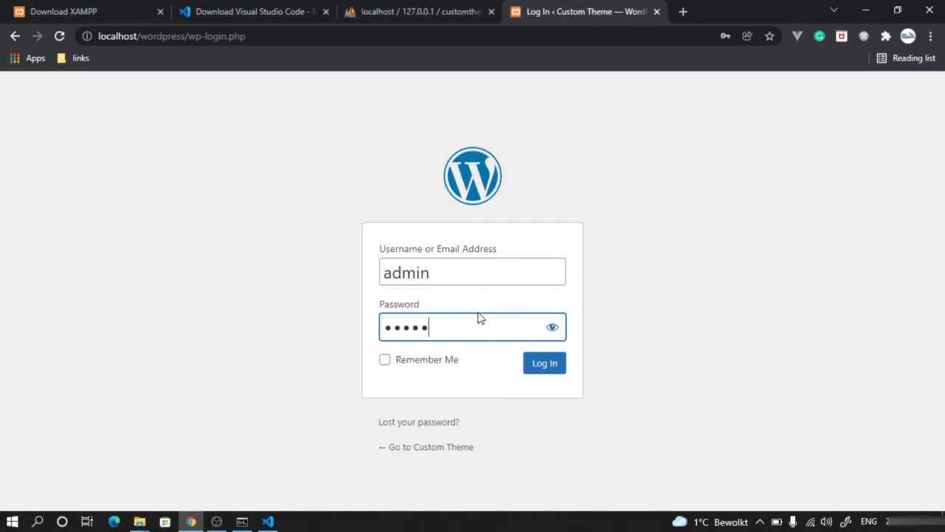
pyautogui.click(547, 364)
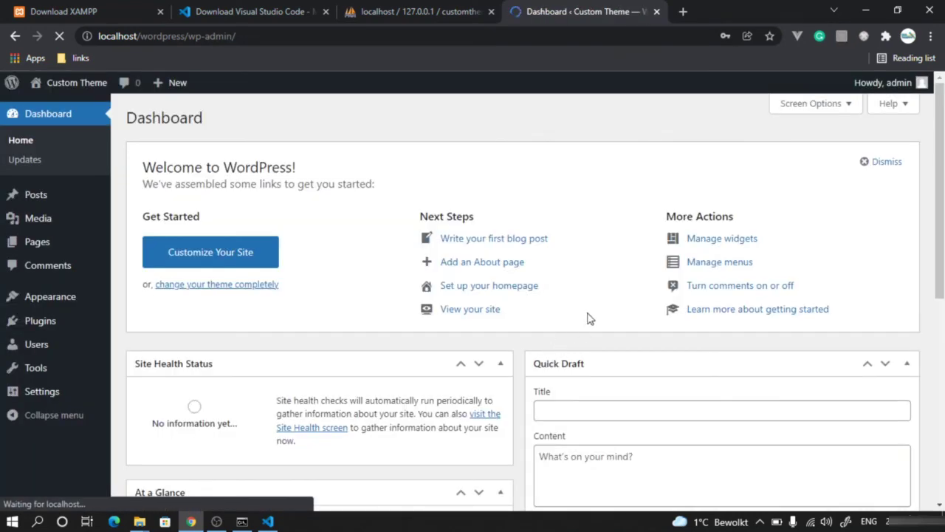
pyautogui.click(595, 244)
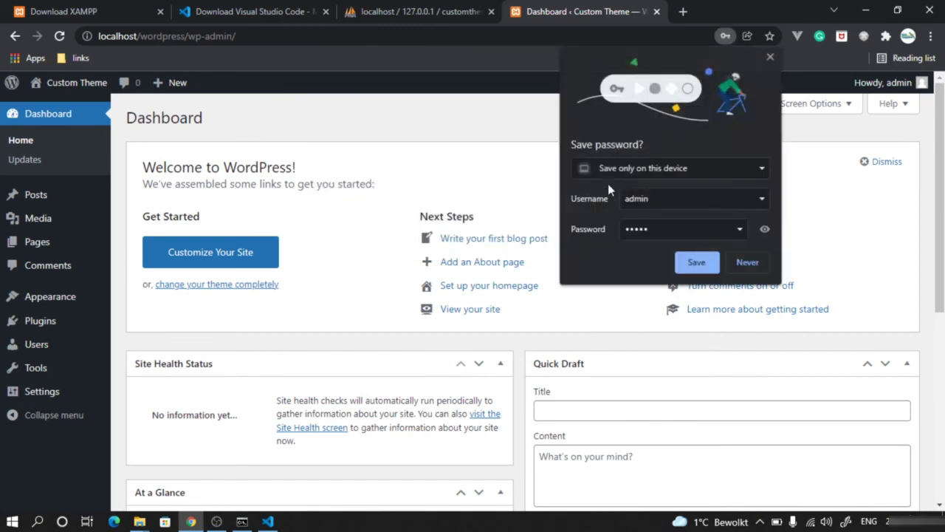
pyautogui.click(744, 261)
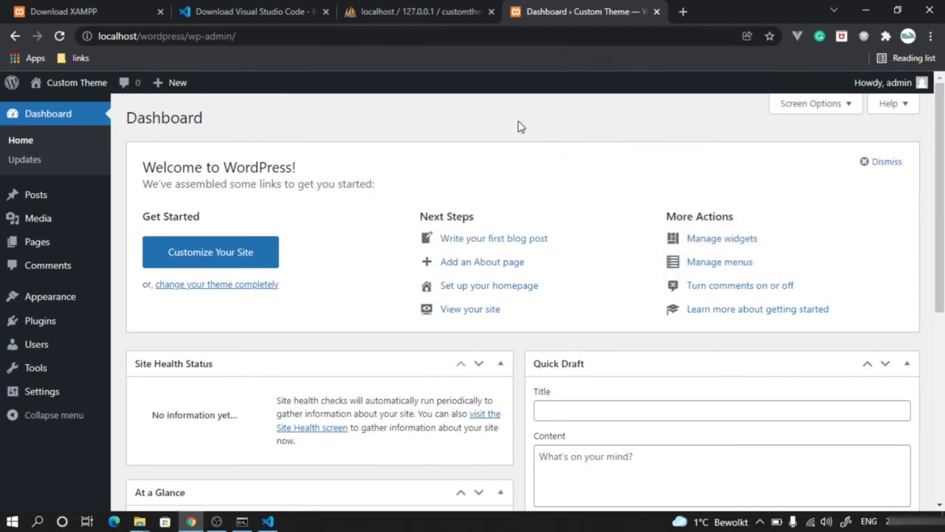